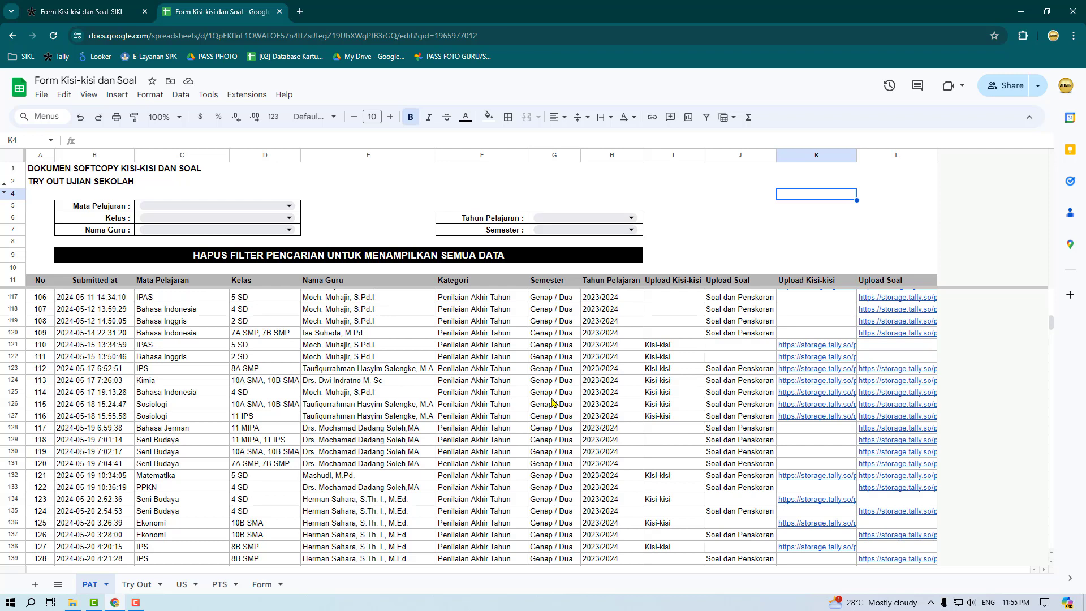
Step: Filter the PAT sheet by semester Genap / Dua and school year 2023/2024
{"action": "left_click", "coordinate": [632, 230]}
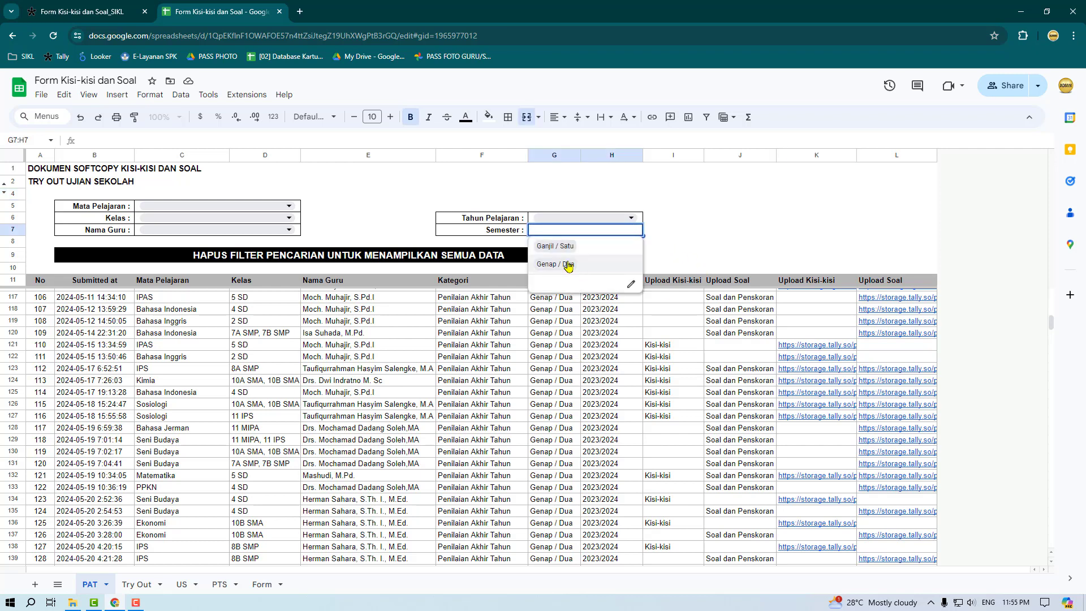
{"action": "left_click", "coordinate": [569, 266]}
{"action": "left_click", "coordinate": [633, 219]}
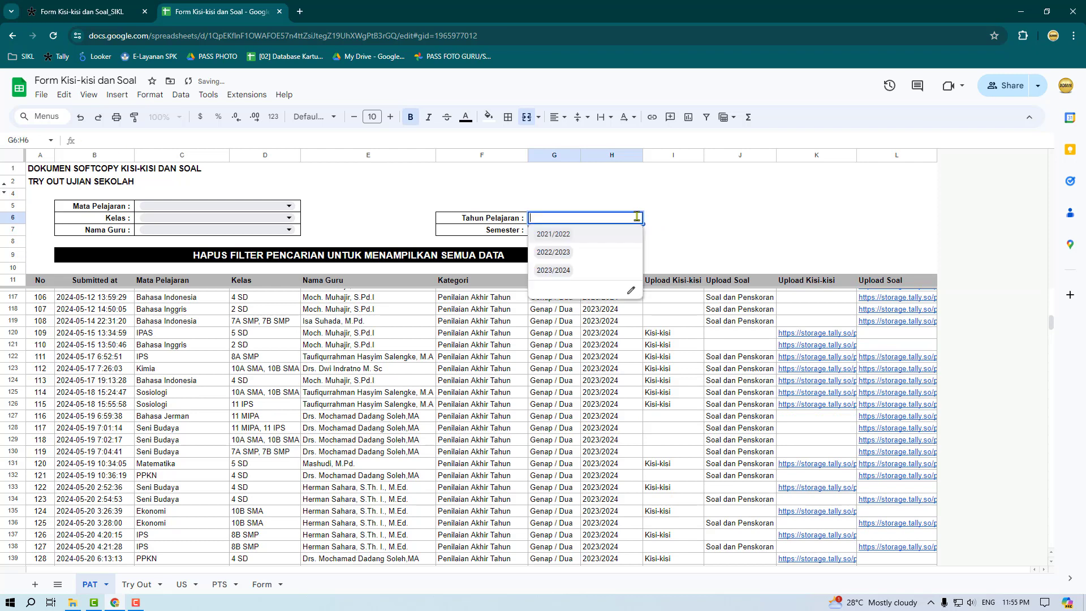
{"action": "left_click", "coordinate": [563, 270]}
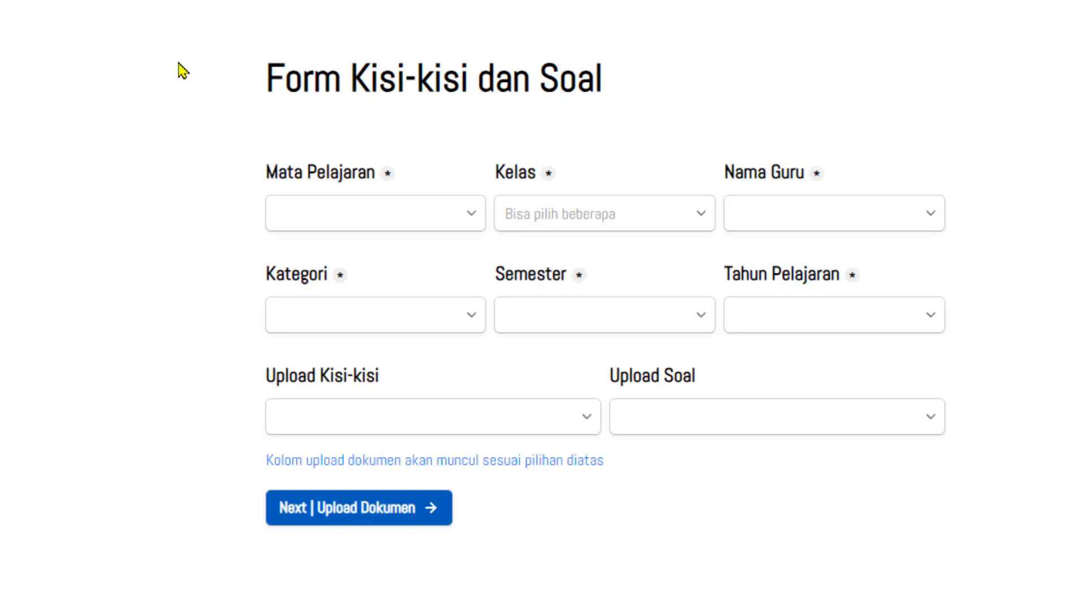
Step: In the Tally form Form Kisi-kisi dan Soal, choose Bahasa Indonesia as the Mata Pelajaran
{"action": "left_click_drag", "start_coordinate": [259, 79], "coordinate": [766, 66]}
{"action": "left_click", "coordinate": [767, 64]}
{"action": "left_click", "coordinate": [473, 219]}
{"action": "scroll", "coordinate": [483, 383], "scroll_direction": "down", "scroll_amount": 3}
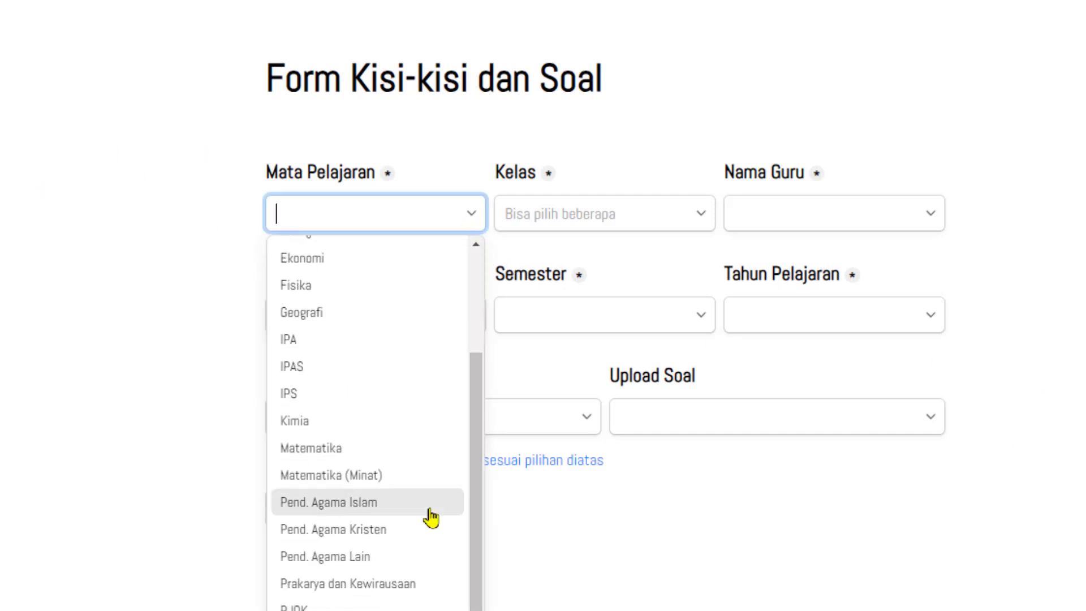
{"action": "scroll", "coordinate": [428, 517], "scroll_direction": "up", "scroll_amount": 3}
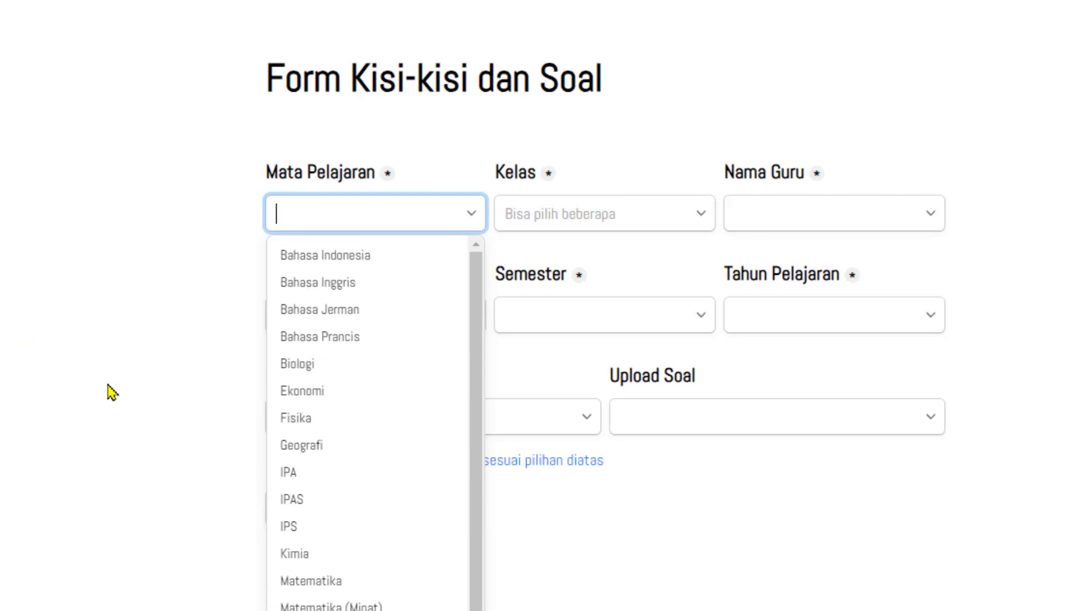
{"action": "left_click", "coordinate": [355, 257]}
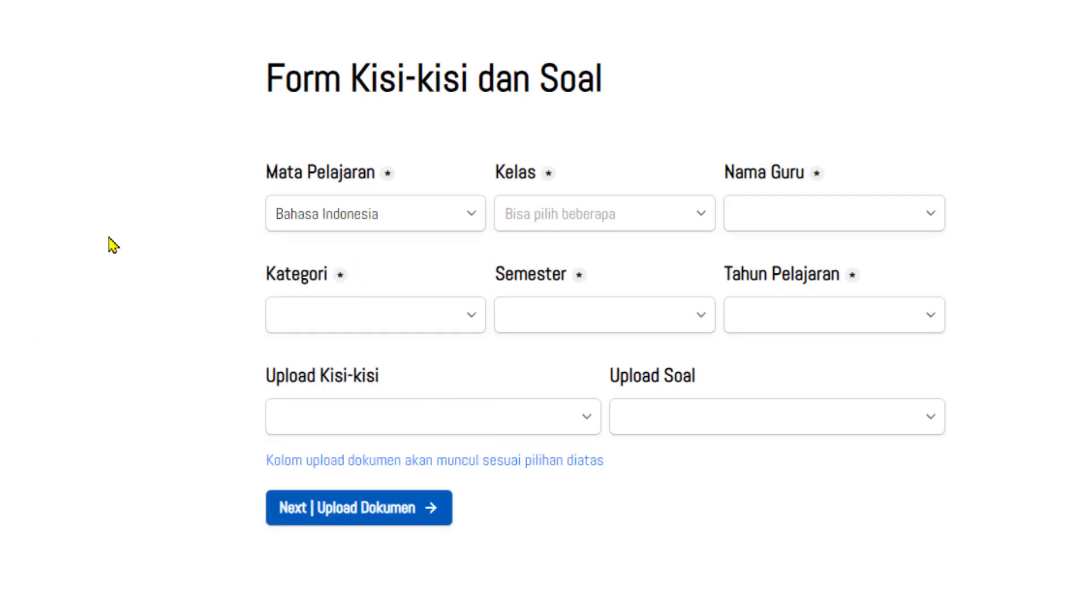
Step: Select 7A SMP and 7B SMP for Kelas and choose the teacher's name for Nama Guru
{"action": "left_click", "coordinate": [707, 225]}
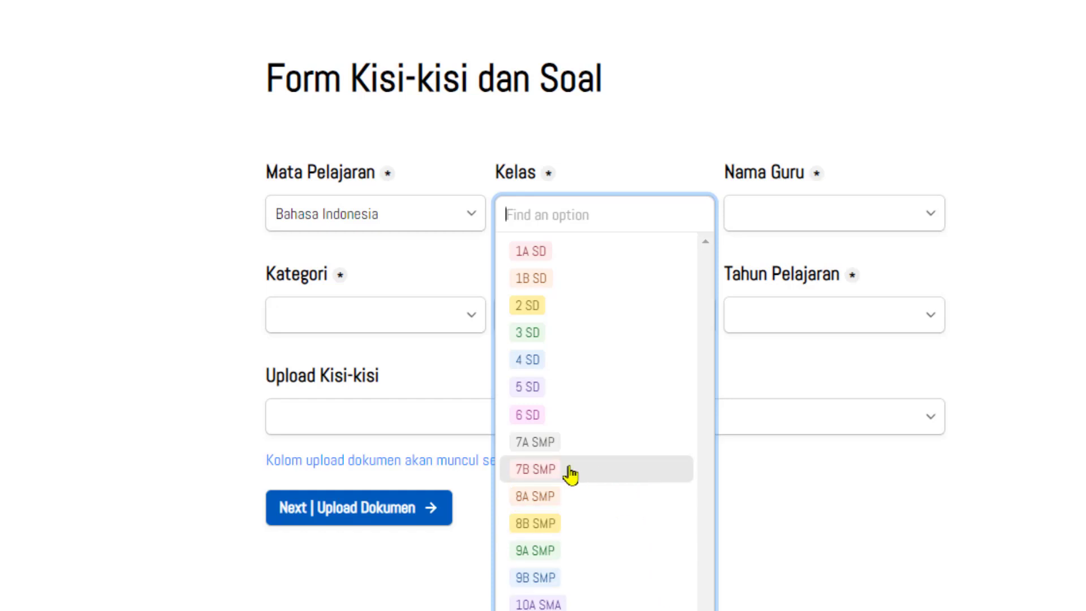
{"action": "left_click", "coordinate": [550, 450]}
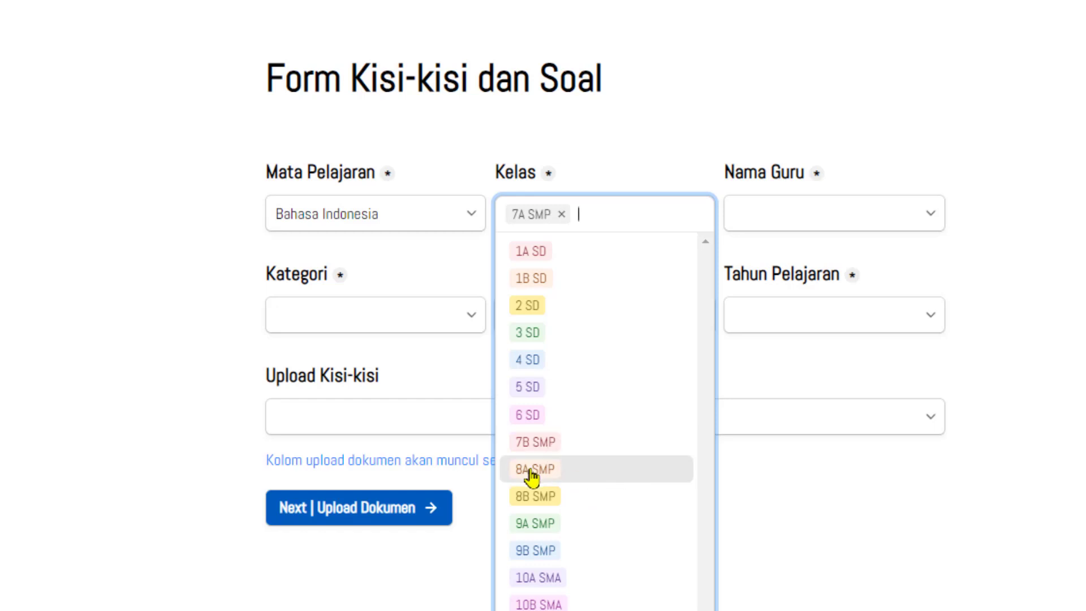
{"action": "left_click", "coordinate": [545, 451]}
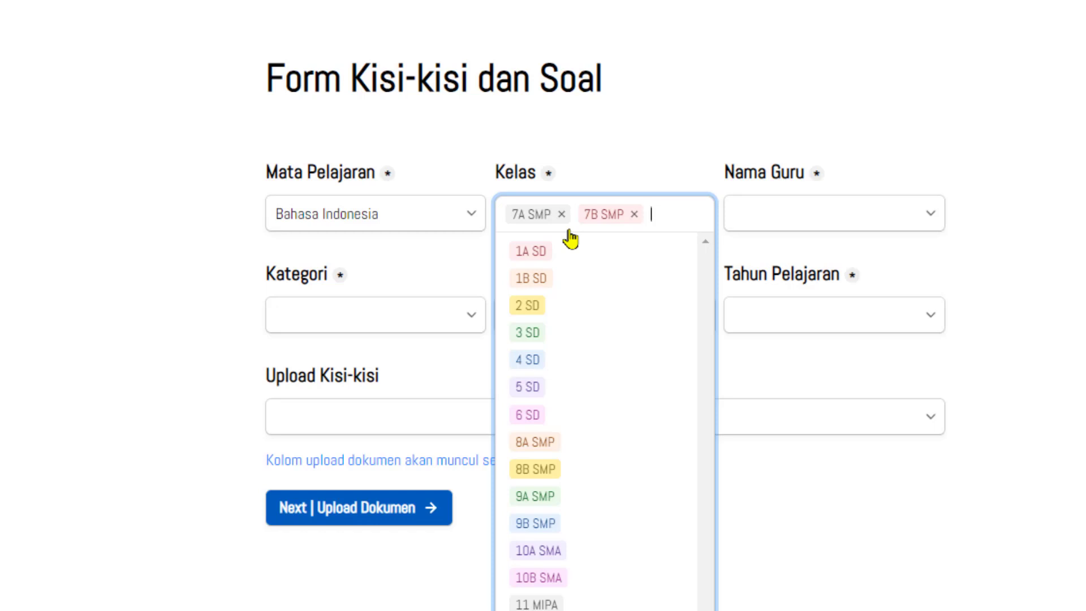
{"action": "left_click", "coordinate": [1018, 256]}
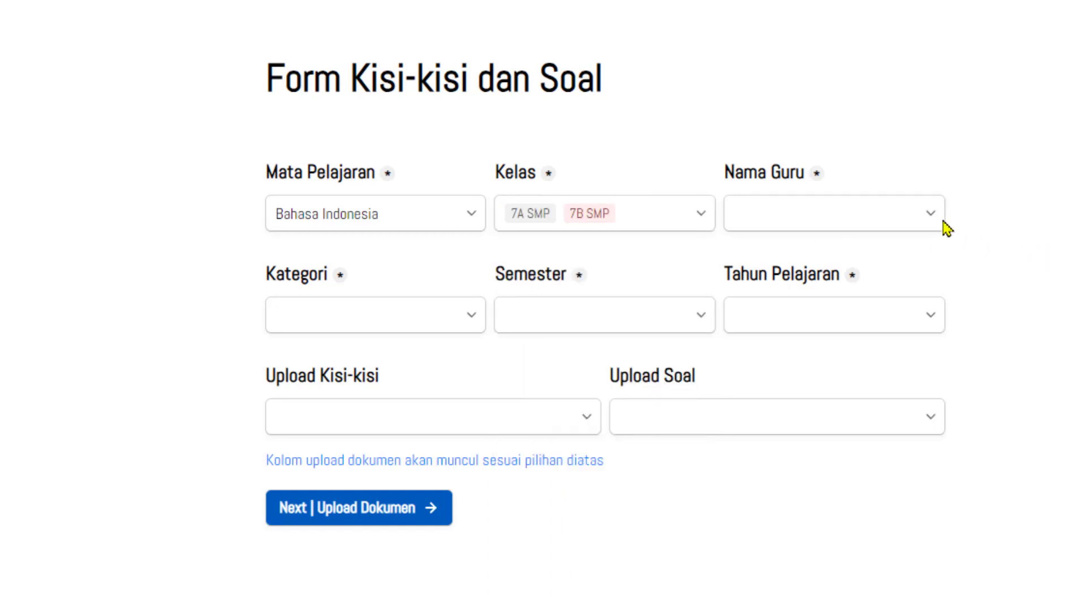
{"action": "left_click", "coordinate": [943, 225]}
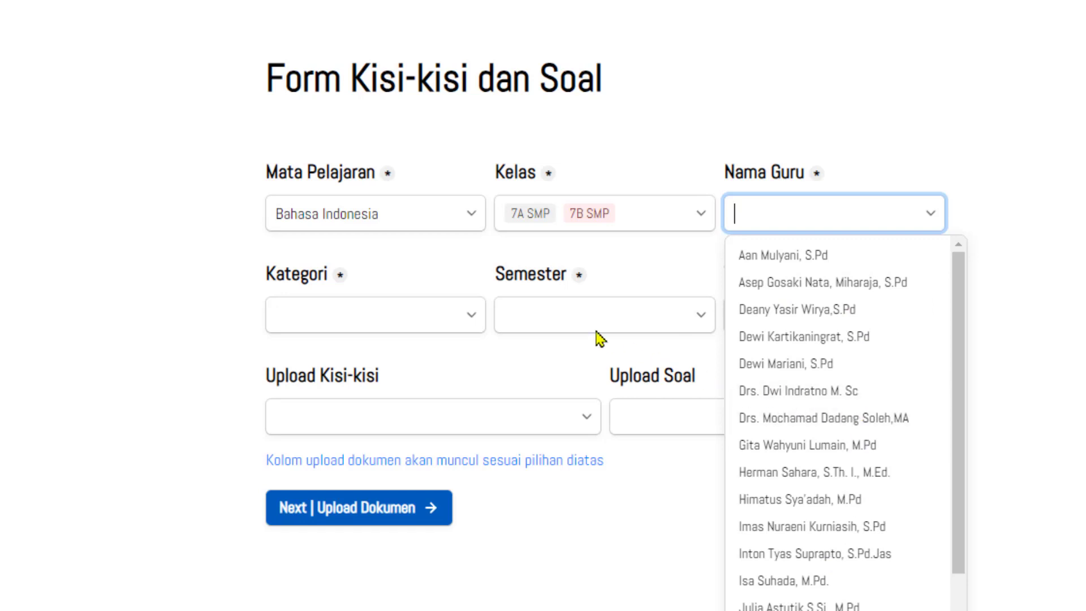
{"action": "left_click", "coordinate": [797, 369]}
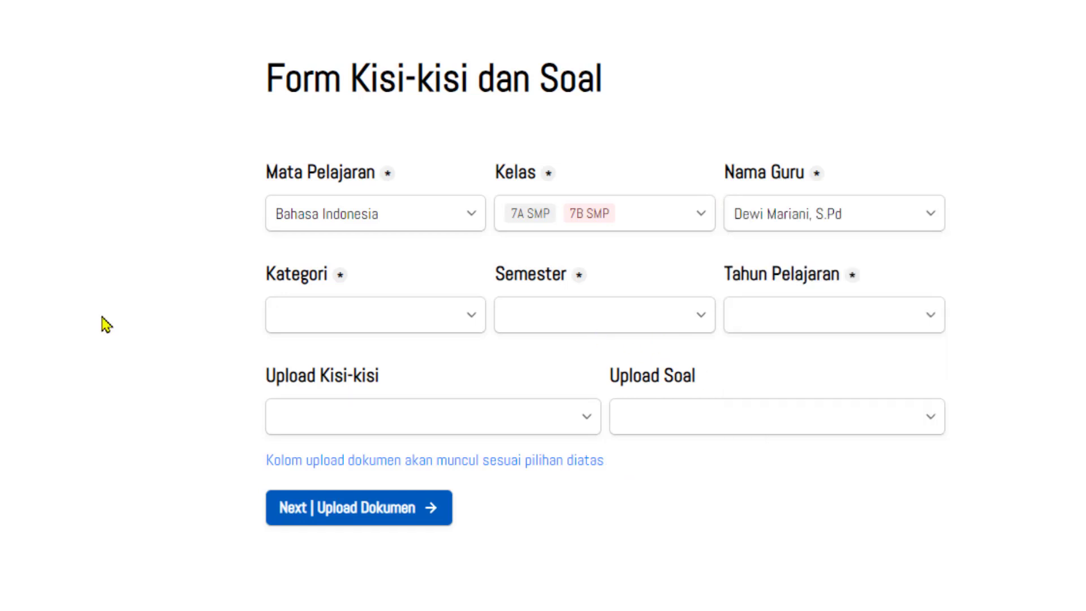
Step: Set Kategori to Penilaian Akhir Tahun, Semester to Genap / Dua and Tahun Pelajaran to 2023/2024
{"action": "left_click", "coordinate": [474, 319]}
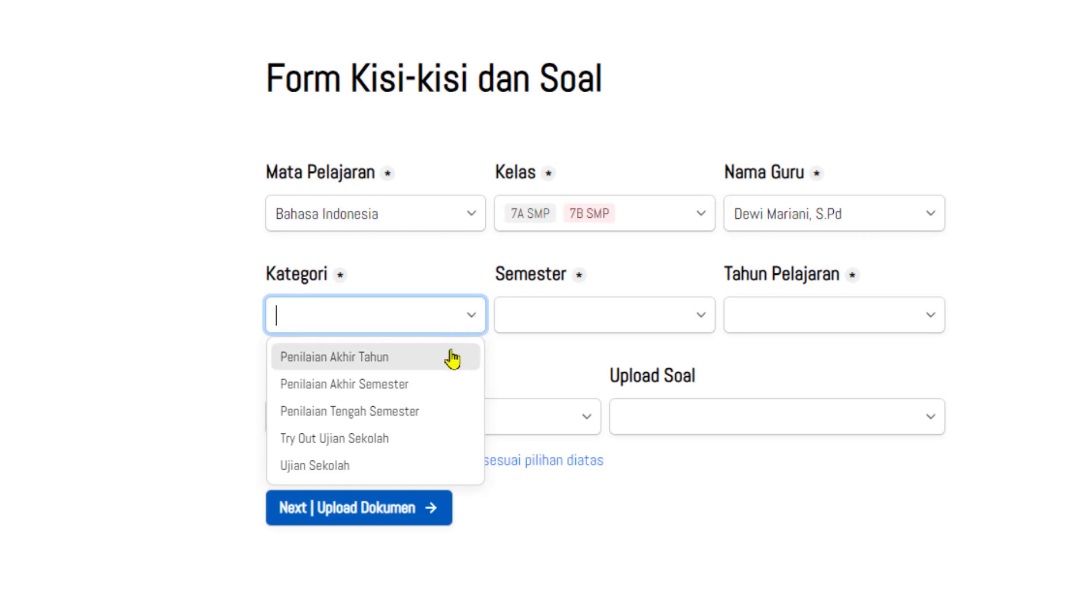
{"action": "left_click", "coordinate": [361, 362]}
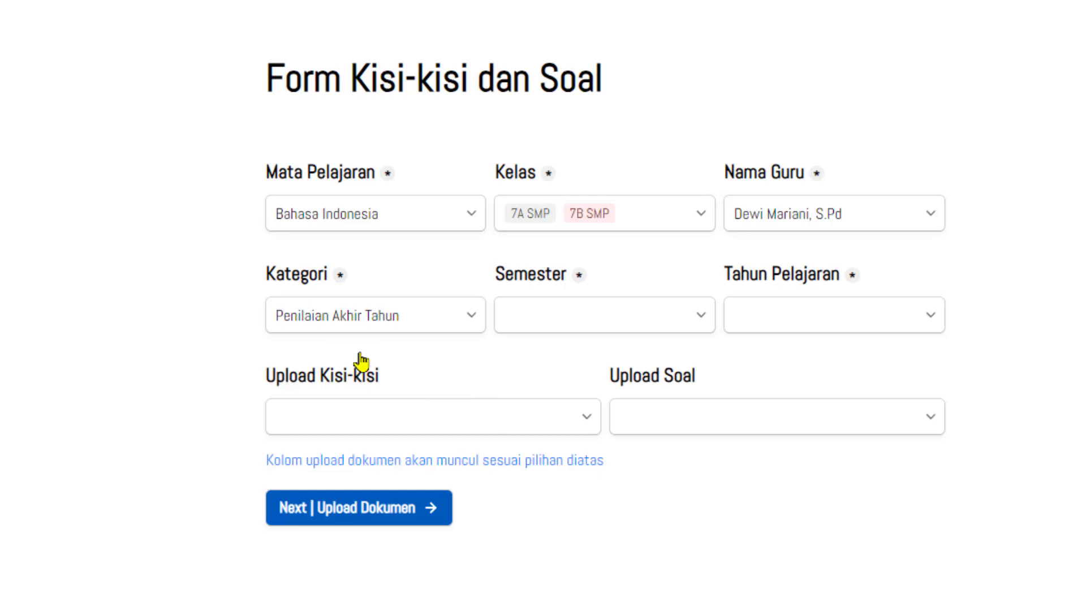
{"action": "left_click", "coordinate": [701, 320]}
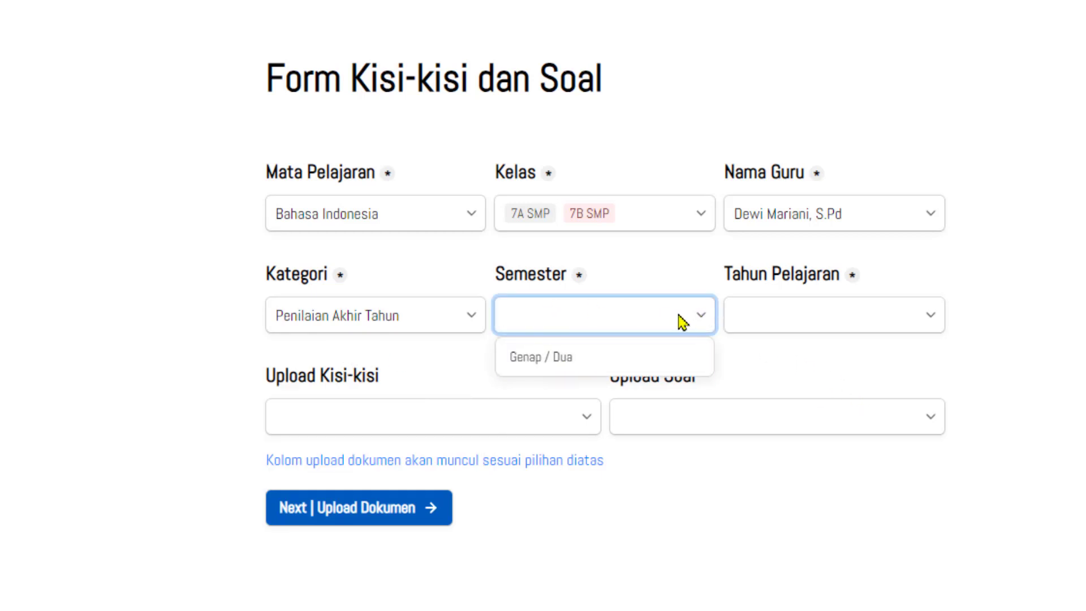
{"action": "left_click", "coordinate": [643, 360]}
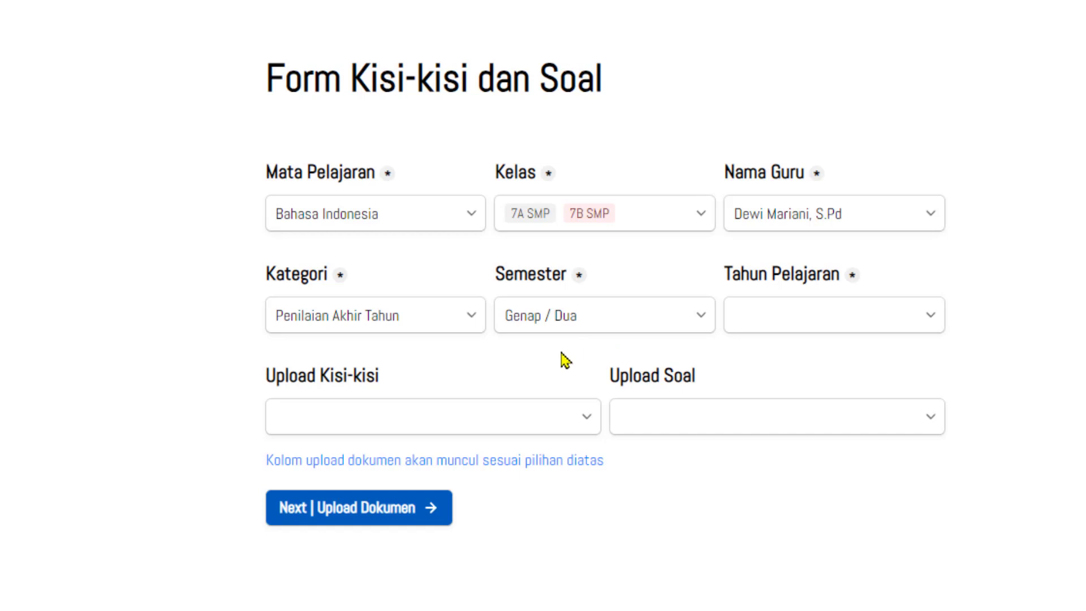
{"action": "left_click", "coordinate": [938, 321]}
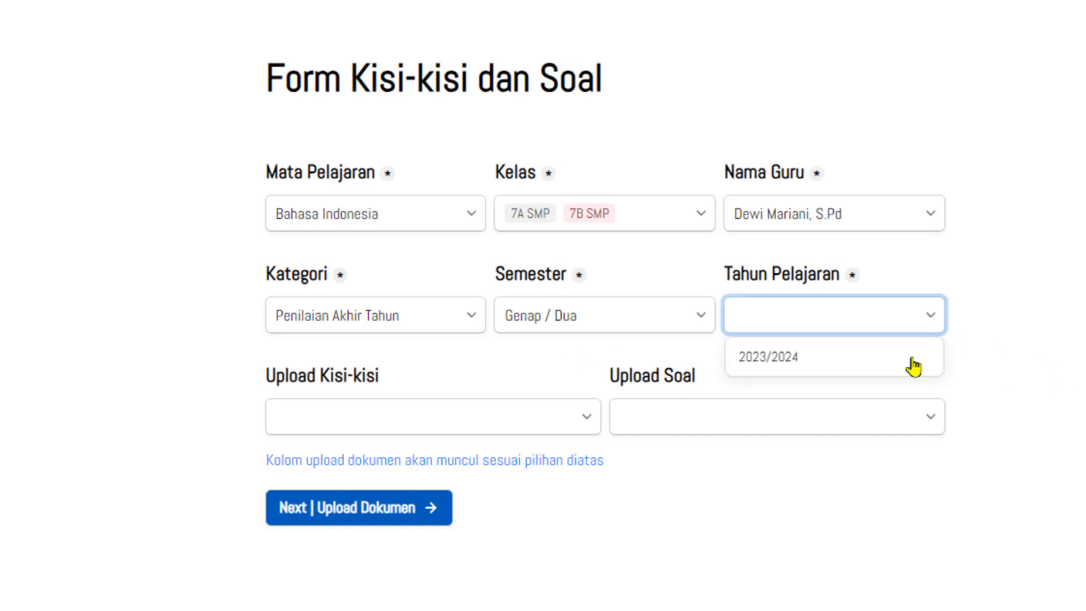
{"action": "left_click", "coordinate": [851, 367]}
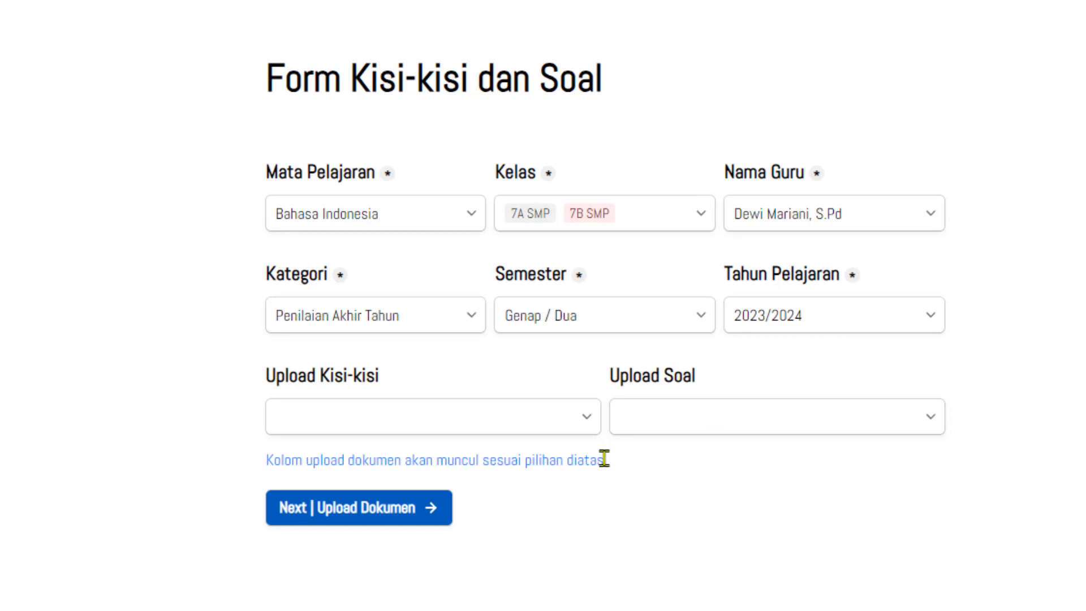
Step: Try the Kisi-kisi option for Upload Kisi-kisi, and replace it with the "-" option
{"action": "left_click", "coordinate": [592, 430]}
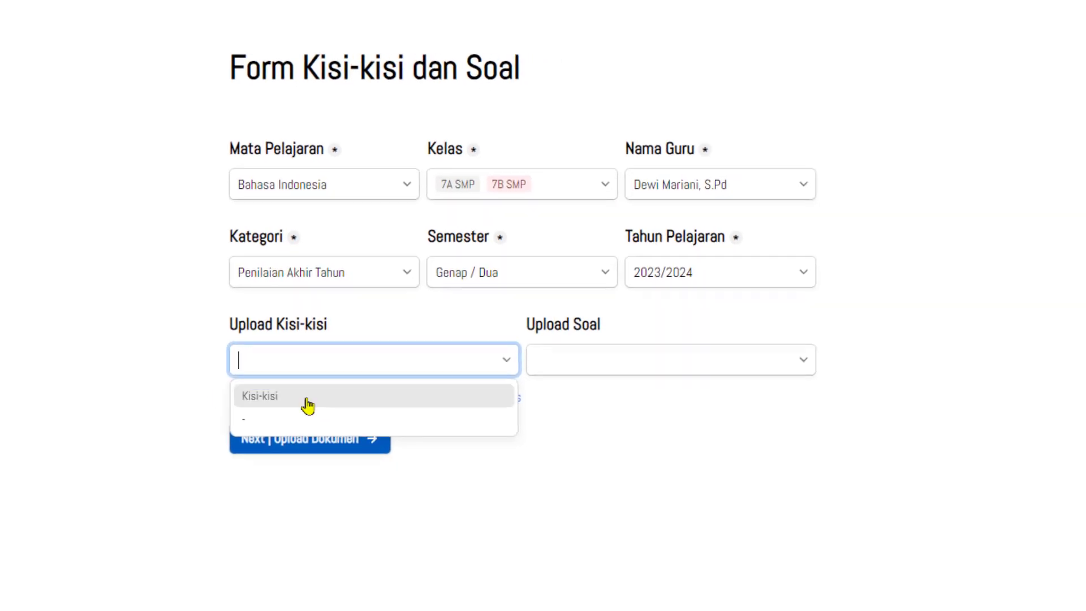
{"action": "left_click", "coordinate": [283, 391]}
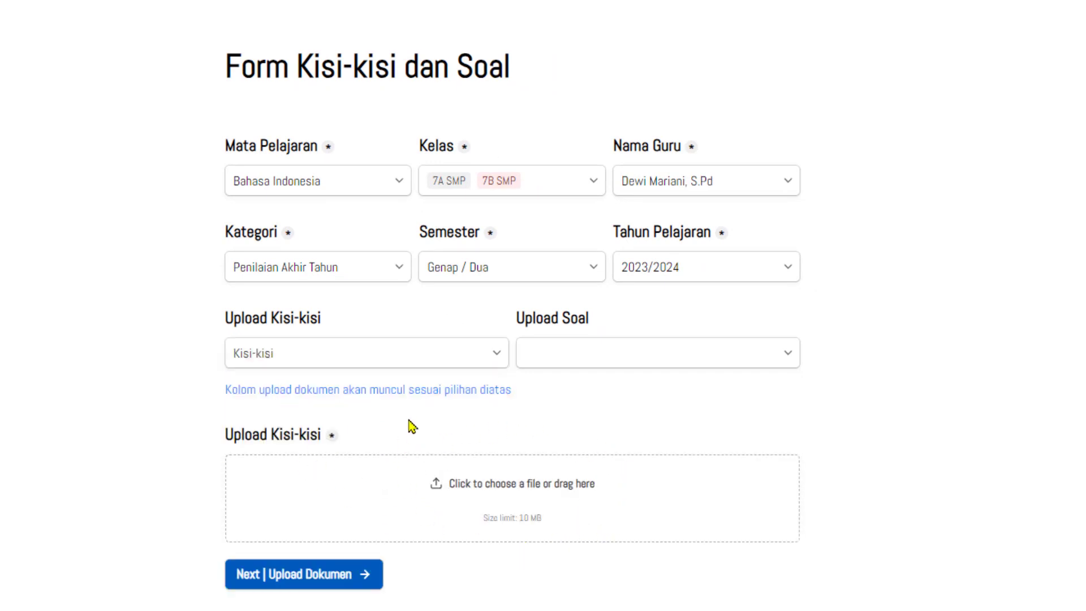
{"action": "left_click", "coordinate": [464, 359]}
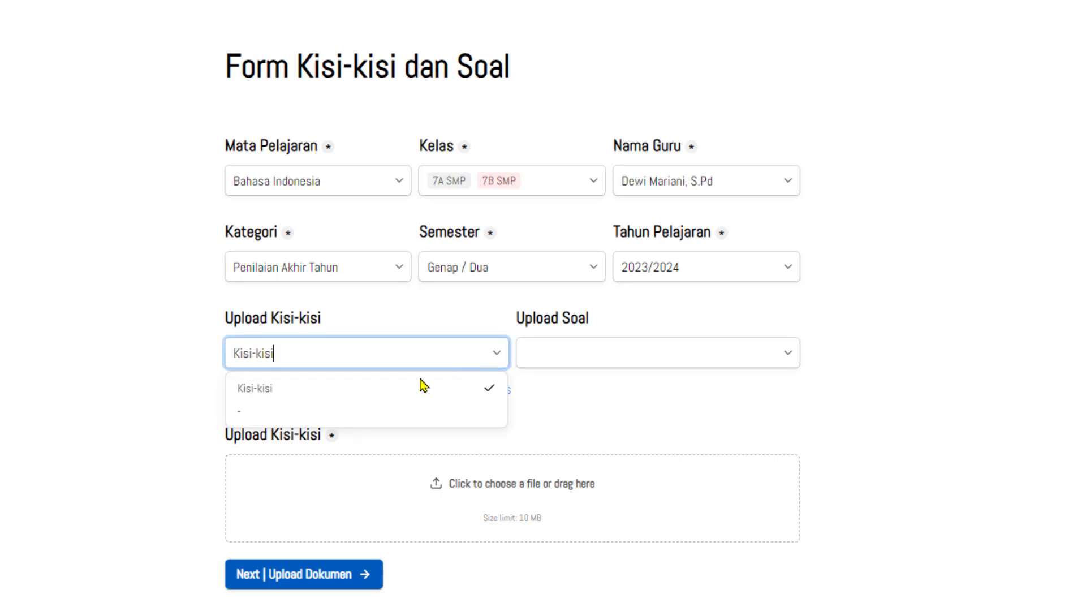
{"action": "left_click", "coordinate": [295, 412]}
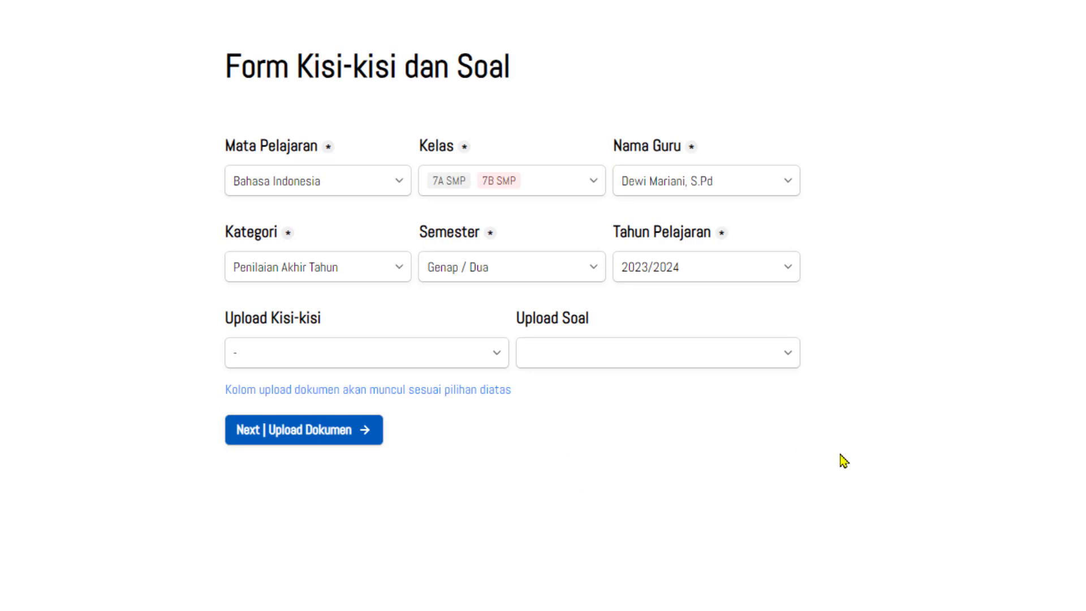
Step: Choose Soal dan Penskoran for Upload Soal and Kisi-kisi for Upload Kisi-kisi
{"action": "left_click", "coordinate": [780, 354]}
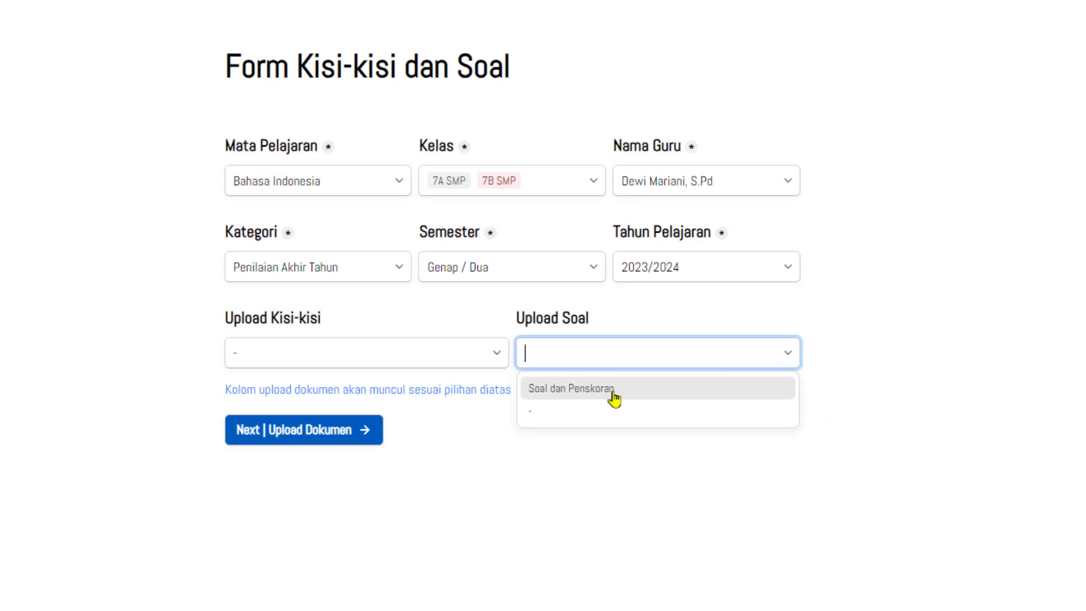
{"action": "left_click", "coordinate": [572, 391]}
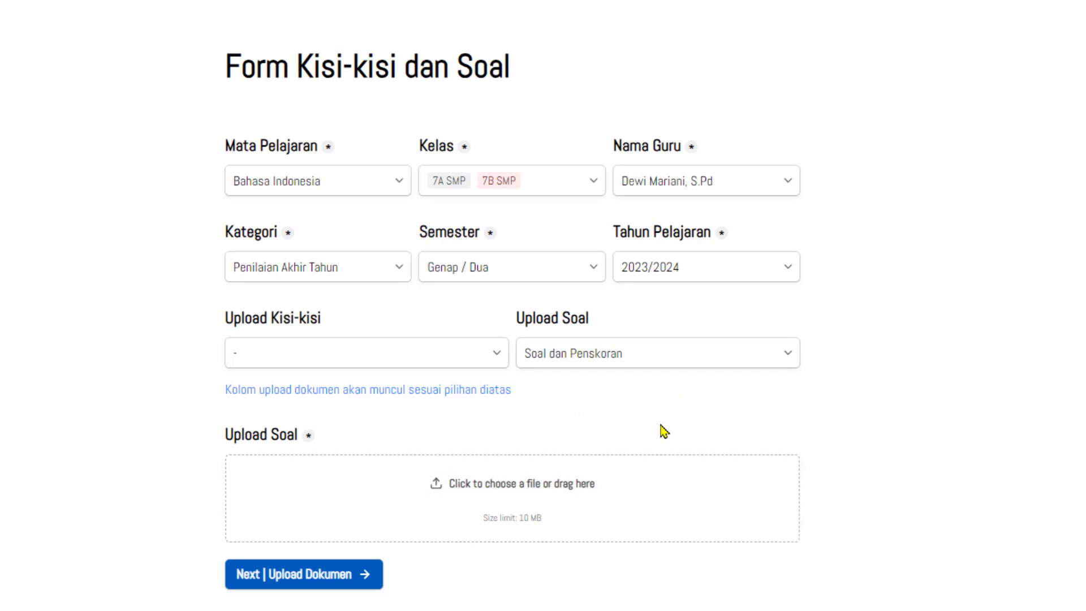
{"action": "left_click", "coordinate": [498, 355]}
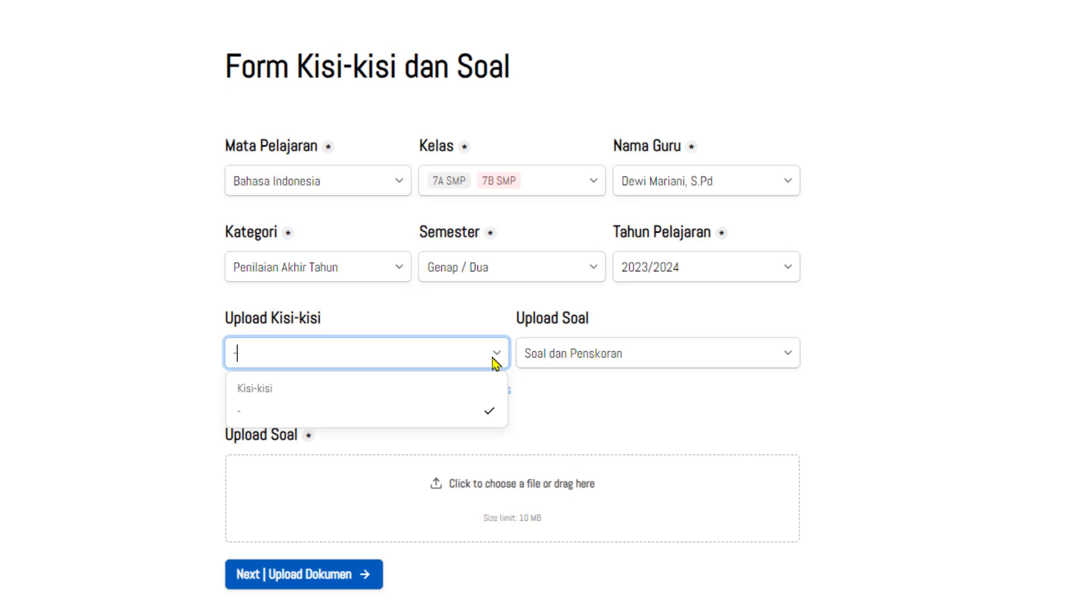
{"action": "left_click", "coordinate": [390, 396]}
{"action": "scroll", "coordinate": [622, 396], "scroll_direction": "down", "scroll_amount": 2}
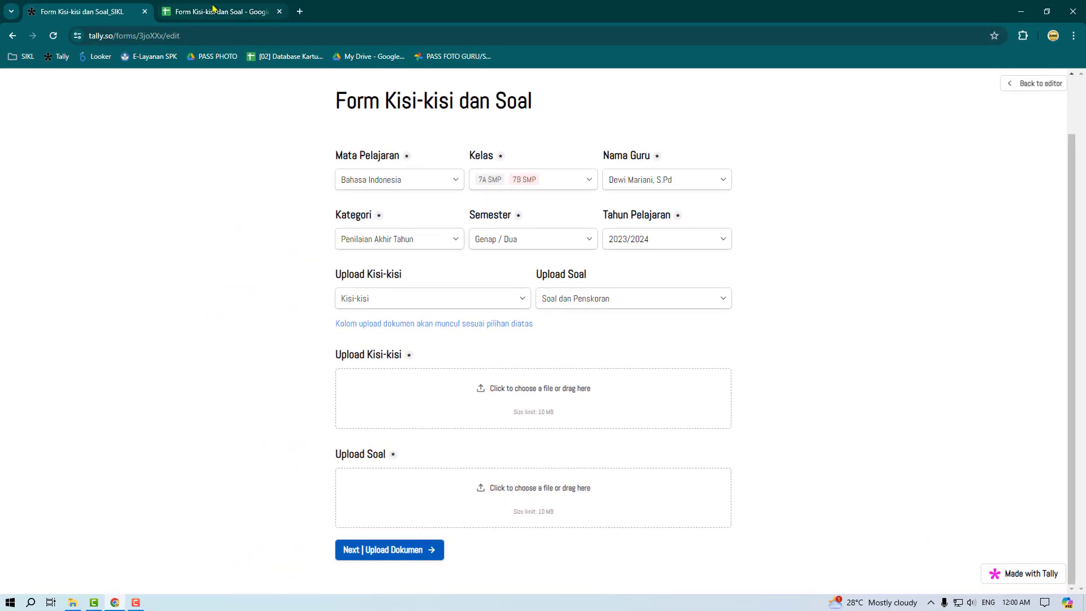
Step: Switch to the Google Sheets spreadsheet and look through the submitted records on the Form sheet
{"action": "left_click", "coordinate": [214, 8]}
{"action": "left_click", "coordinate": [262, 584]}
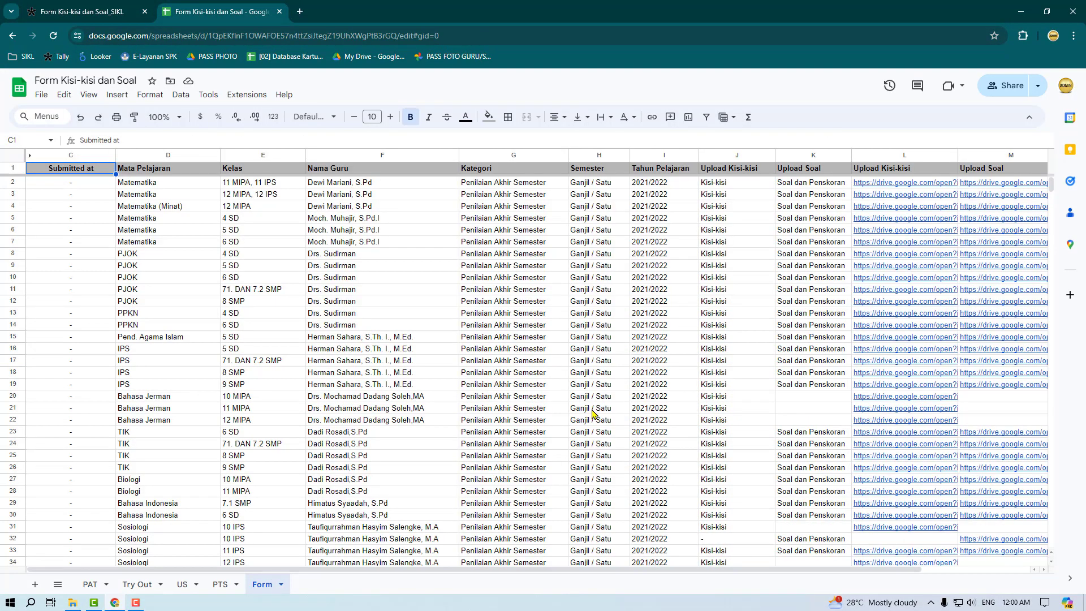
{"action": "mouse_move", "coordinate": [1052, 190]}
{"action": "left_mouse_down"}
{"action": "mouse_move", "coordinate": [1056, 472]}
{"action": "mouse_move", "coordinate": [1054, 184]}
{"action": "left_mouse_up"}
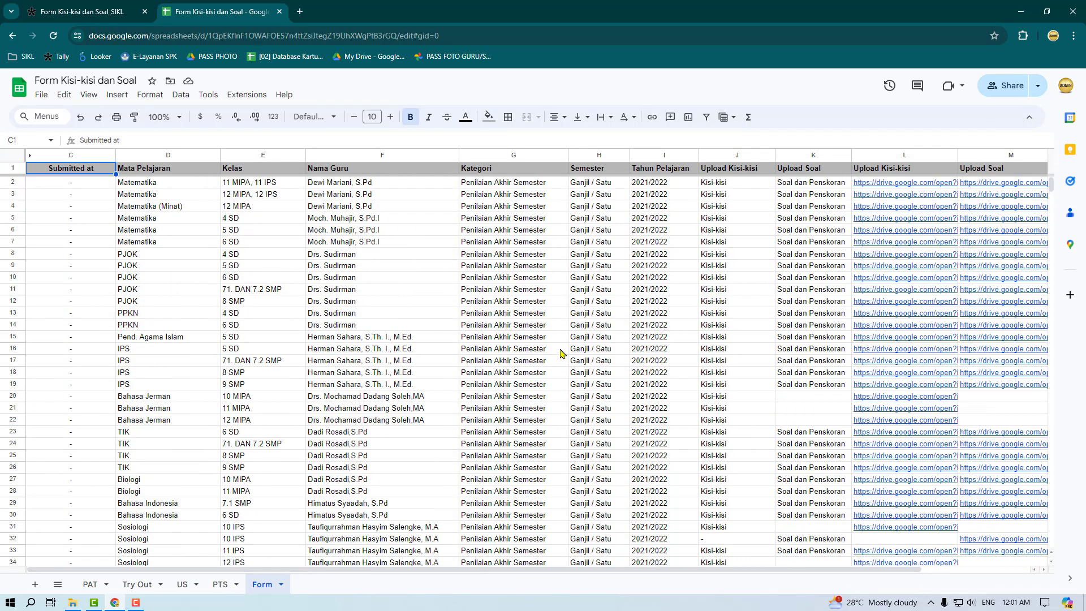
{"action": "scroll", "coordinate": [560, 353], "scroll_direction": "down", "scroll_amount": 20}
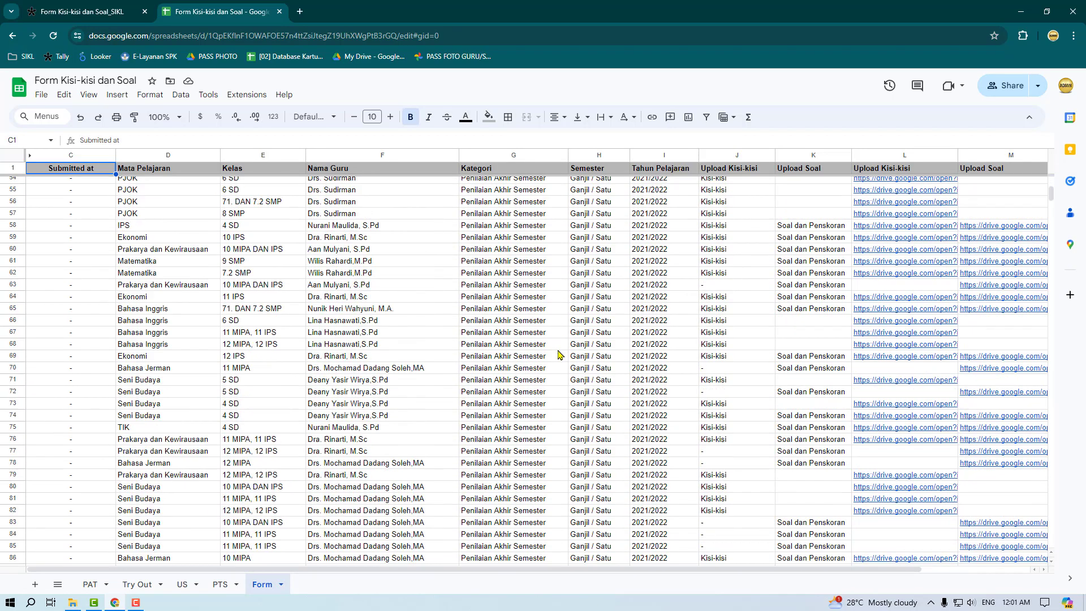
{"action": "scroll", "coordinate": [556, 355], "scroll_direction": "down", "scroll_amount": 13}
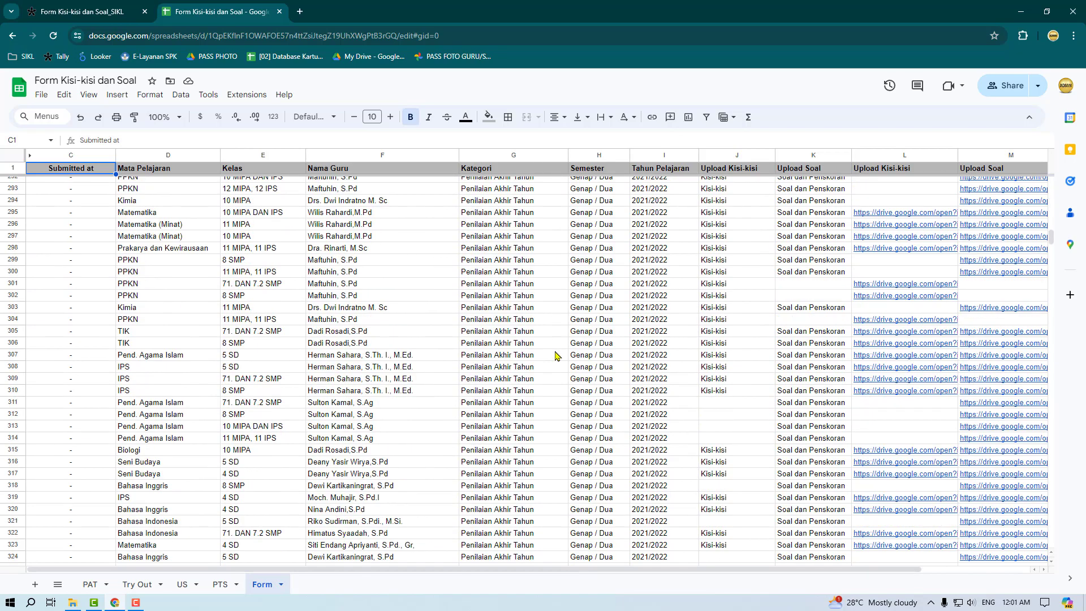
{"action": "mouse_move", "coordinate": [1046, 235]}
{"action": "scroll", "coordinate": [553, 385], "scroll_direction": "down", "scroll_amount": 20}
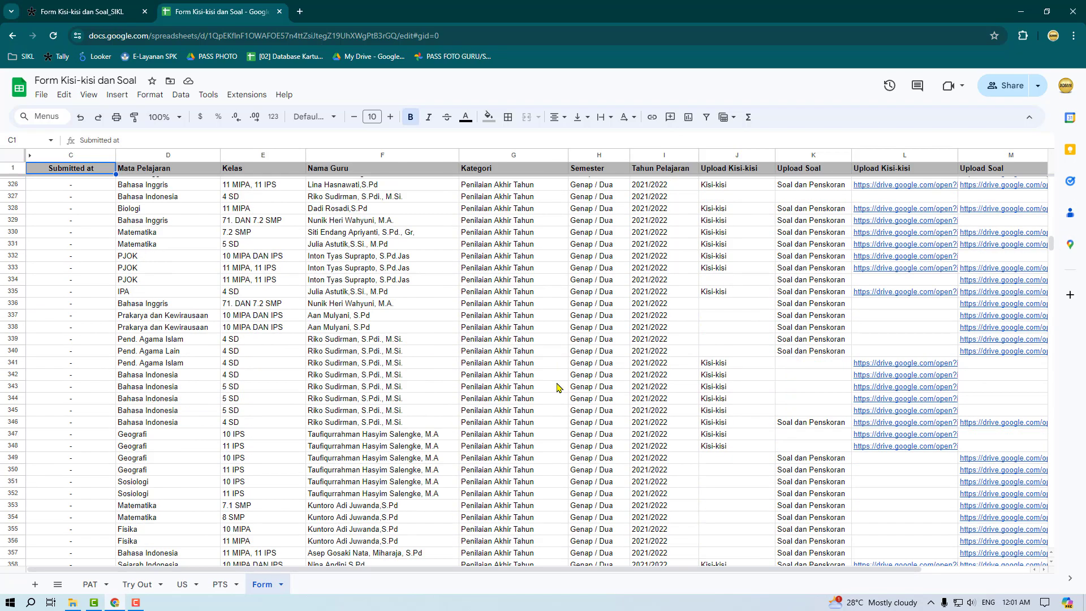
{"action": "scroll", "coordinate": [550, 389], "scroll_direction": "down", "scroll_amount": 20}
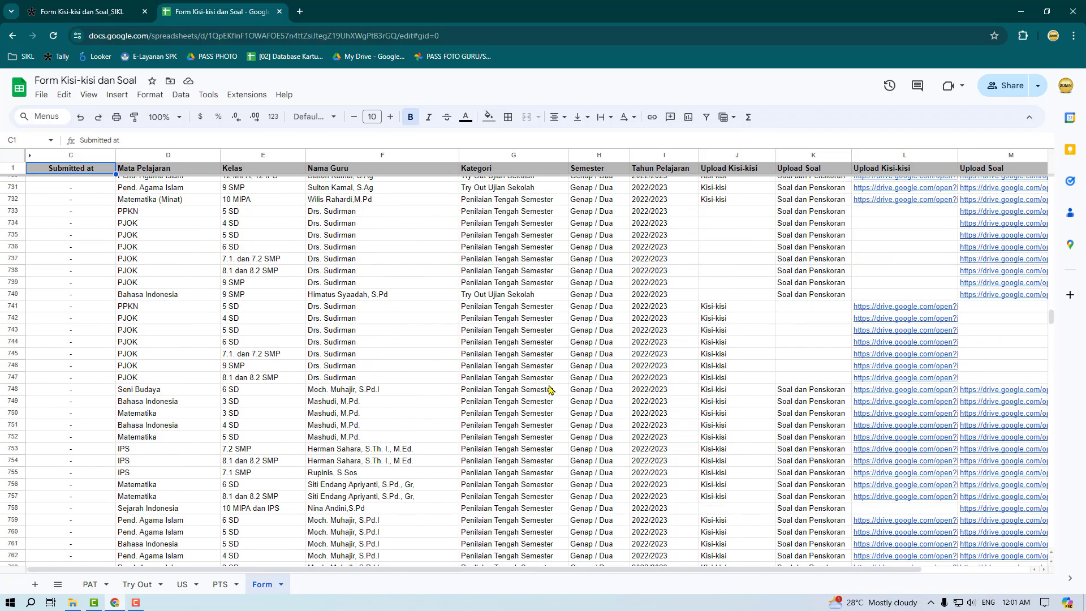
{"action": "scroll", "coordinate": [550, 388], "scroll_direction": "down", "scroll_amount": 20}
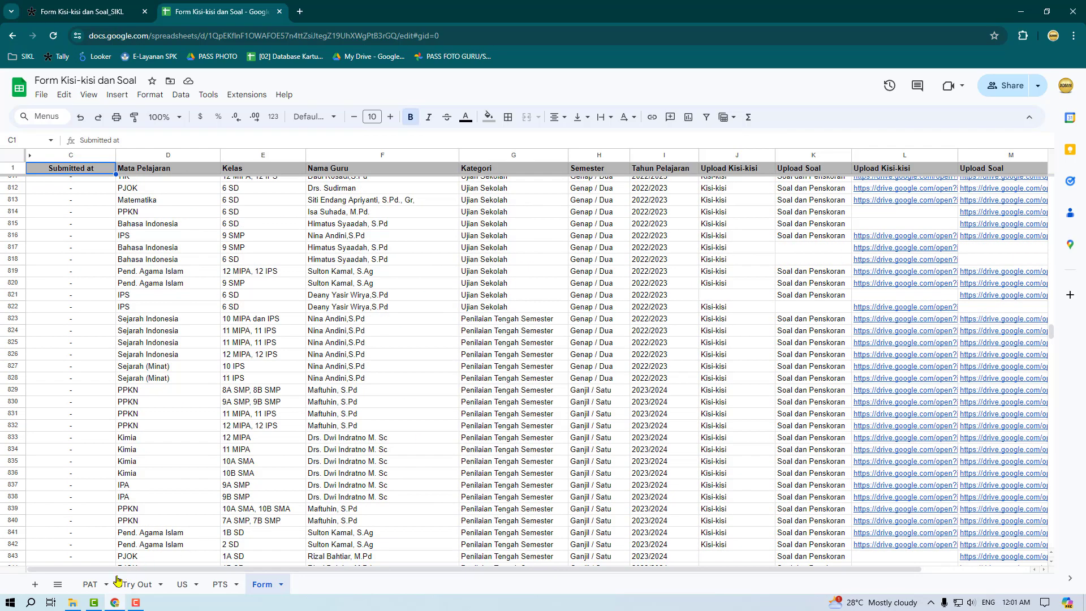
Step: Open the PAT sheet and filter Mata Pelajaran by Bahasa Indonesia, and replace that choice with PJOK
{"action": "left_click", "coordinate": [90, 585]}
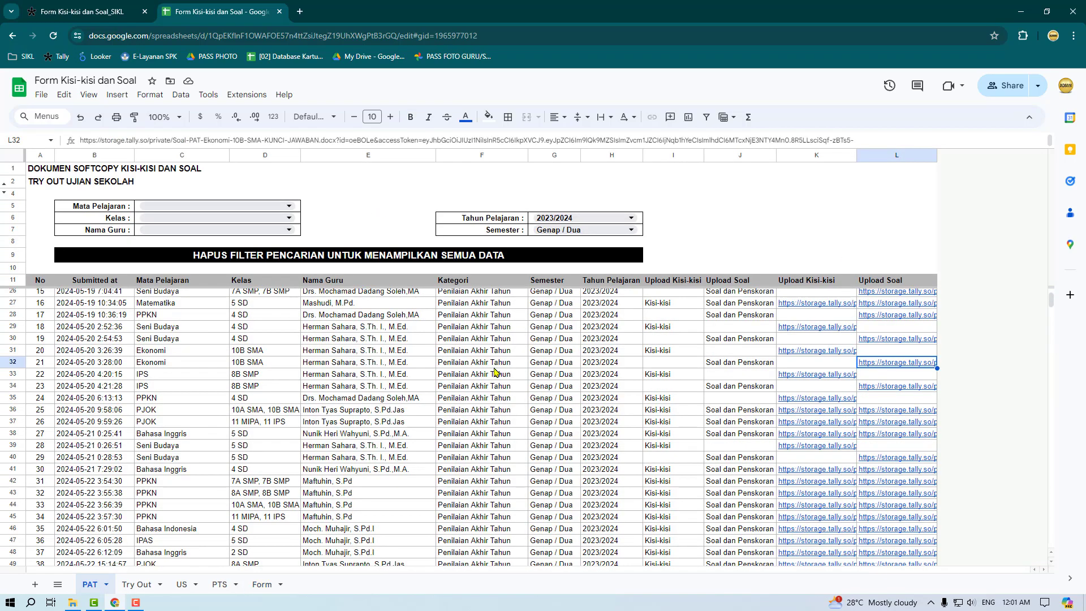
{"action": "left_click", "coordinate": [288, 207]}
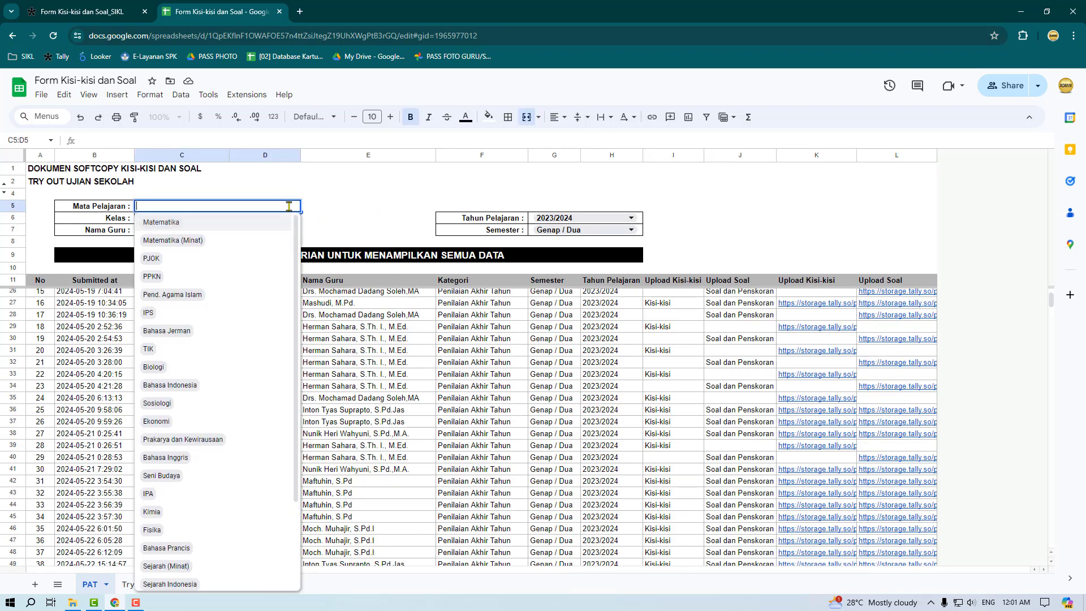
{"action": "left_click", "coordinate": [205, 386]}
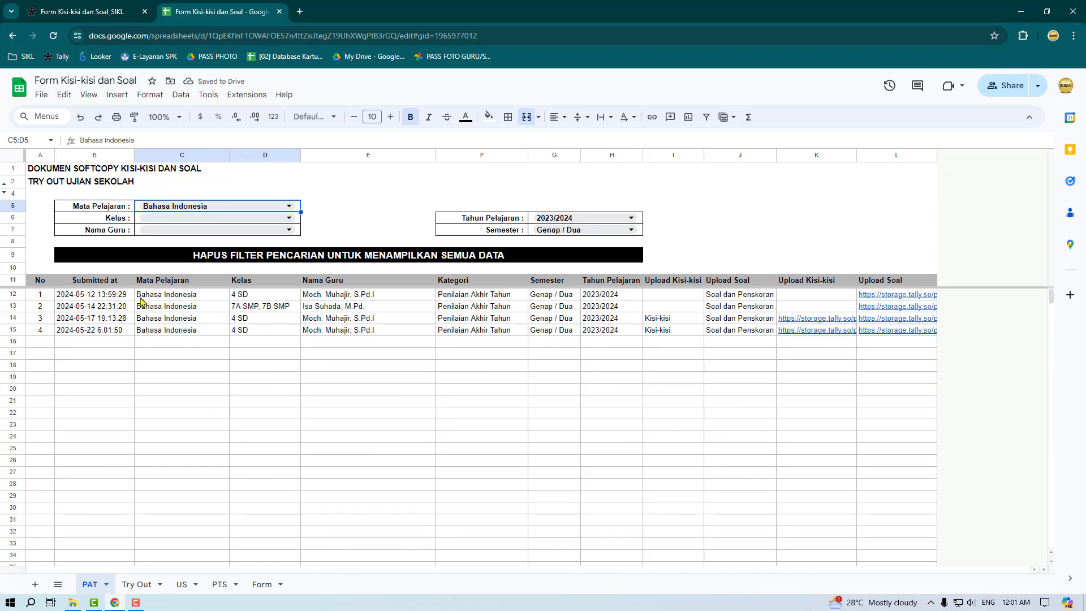
{"action": "left_click", "coordinate": [271, 206]}
{"action": "left_click", "coordinate": [152, 277]}
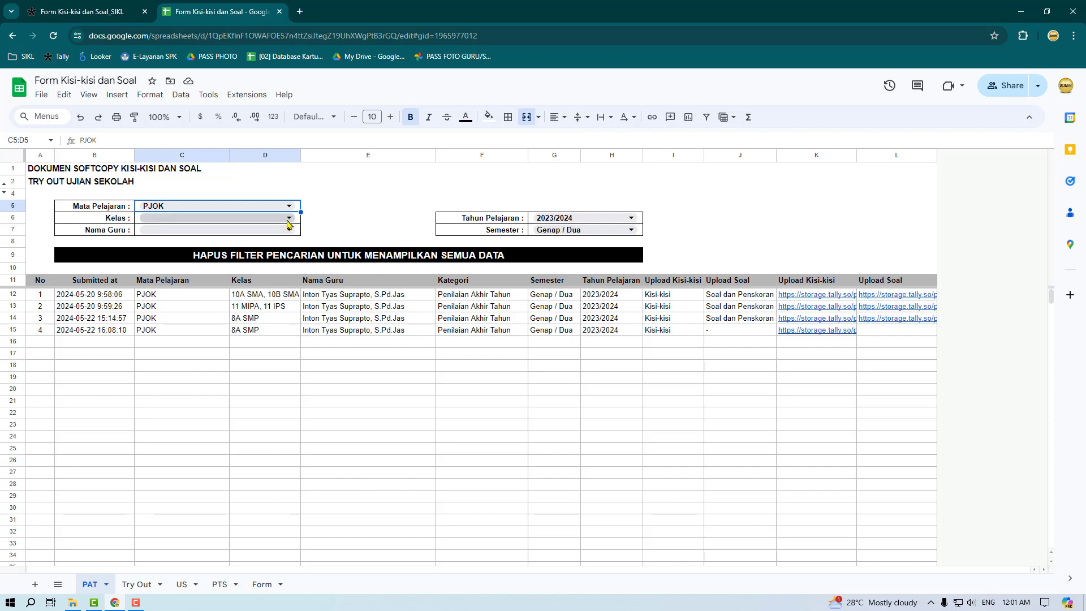
Step: Clear the Mata Pelajaran filter on the PAT sheet
{"action": "left_click_drag", "start_coordinate": [240, 182], "coordinate": [226, 194]}
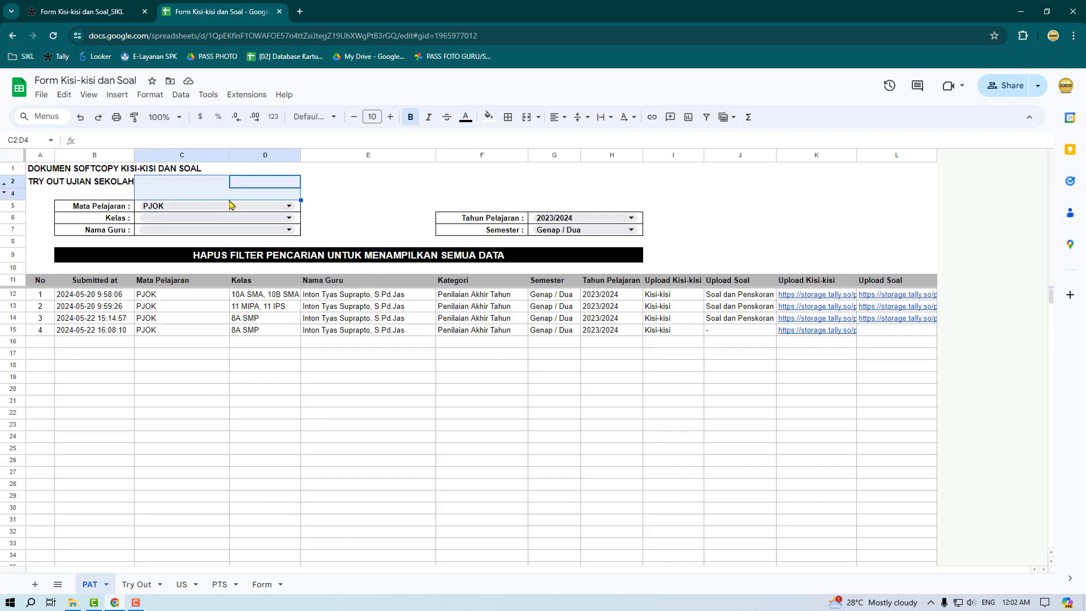
{"action": "double_click", "coordinate": [230, 205]}
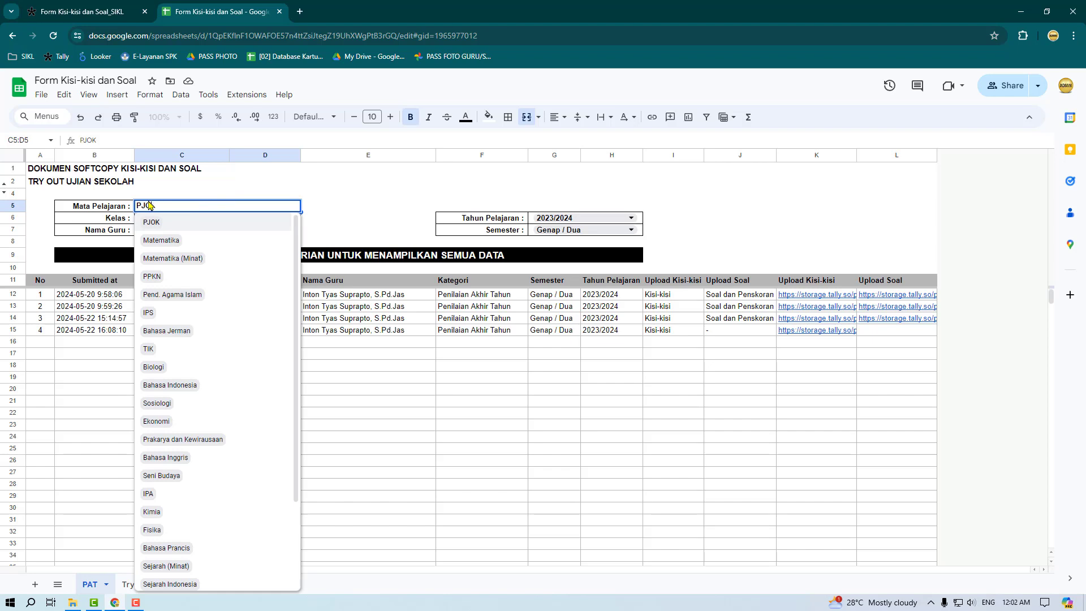
{"action": "key", "text": "BackSpace"}
{"action": "key", "text": "BackSpace"}
{"action": "key", "text": "BackSpace"}
{"action": "key", "text": "BackSpace"}
{"action": "left_click", "coordinate": [409, 232]}
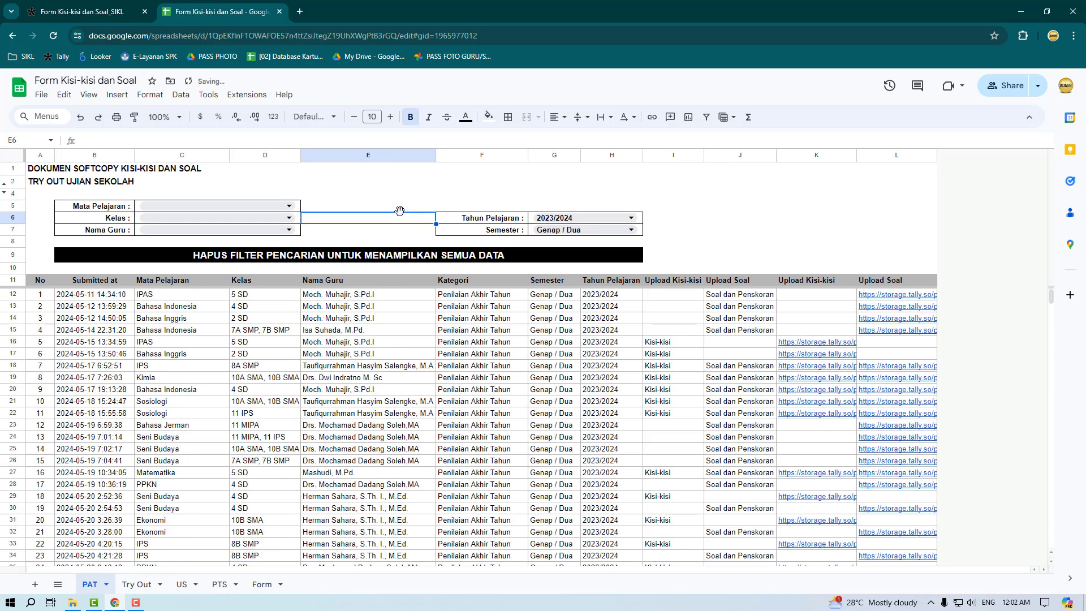
Step: Clear the Tahun Pelajaran and Semester filters together
{"action": "left_click_drag", "start_coordinate": [596, 190], "coordinate": [589, 244]}
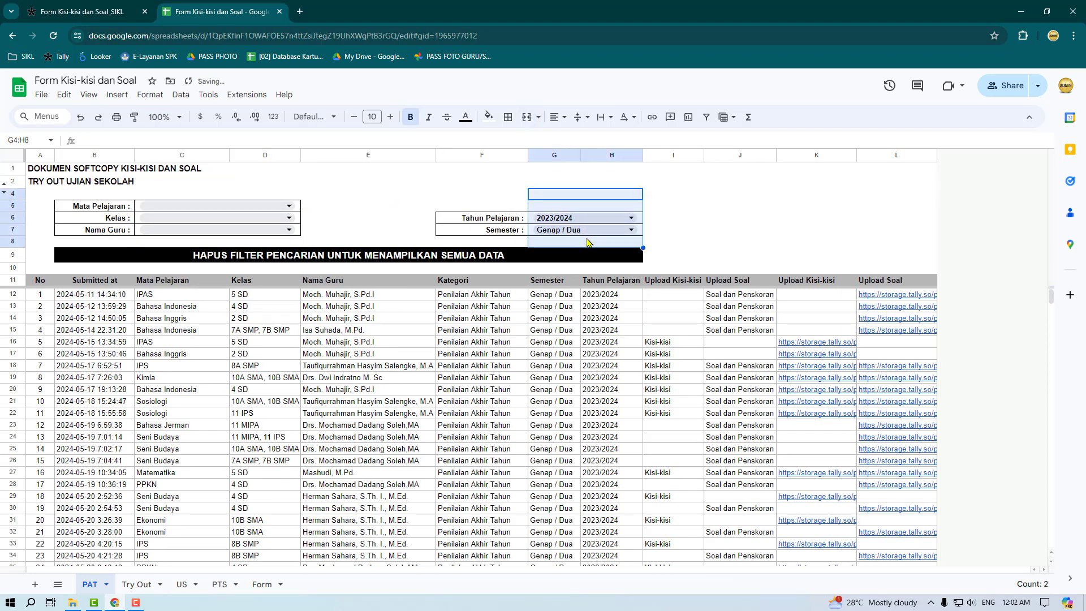
{"action": "key", "text": "Delete"}
{"action": "left_click", "coordinate": [745, 249]}
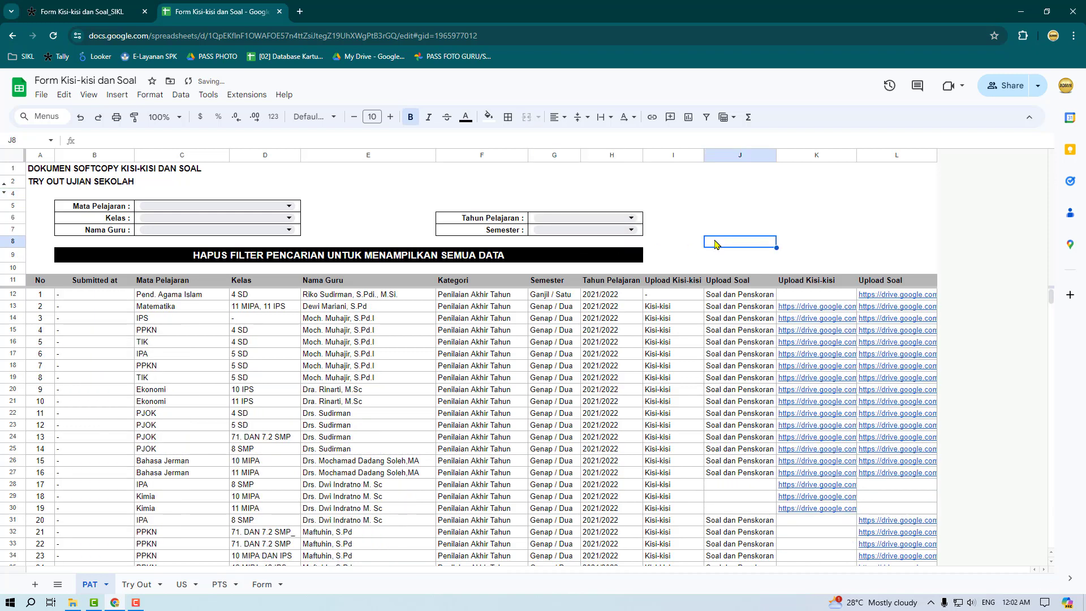
Step: Filter the records by Semester Ganjil / Satu and Tahun Pelajaran 2023/2024
{"action": "left_click", "coordinate": [631, 229]}
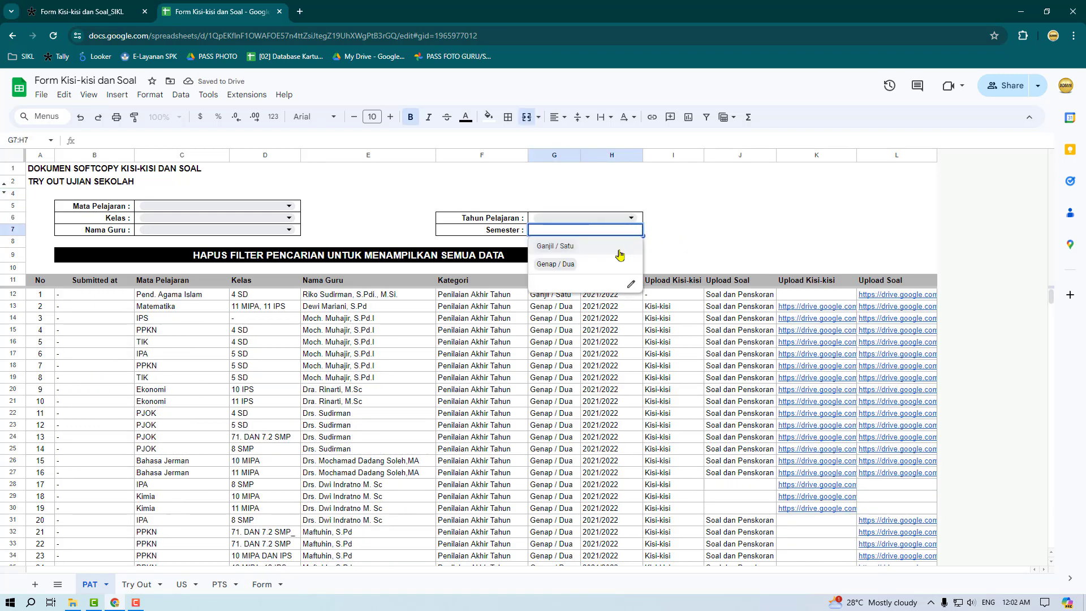
{"action": "left_click", "coordinate": [559, 246]}
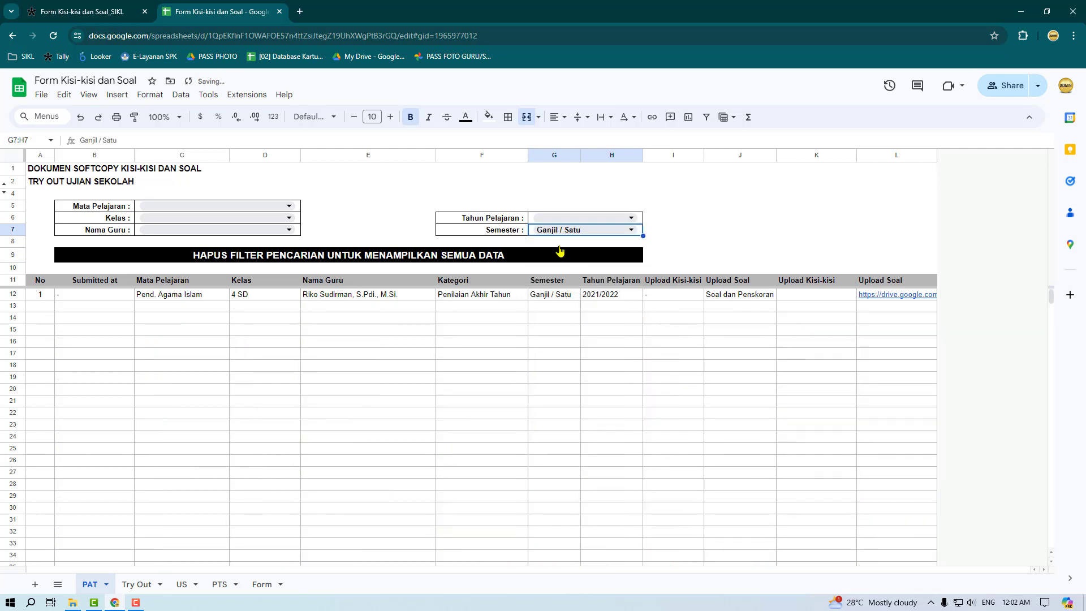
{"action": "left_click", "coordinate": [631, 218]}
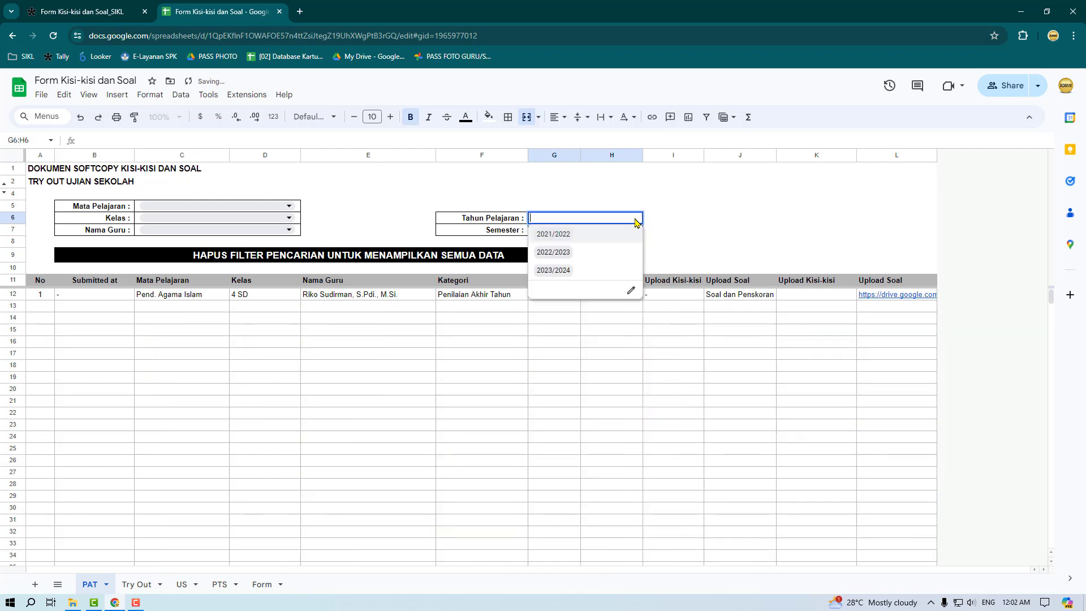
{"action": "left_click", "coordinate": [586, 271]}
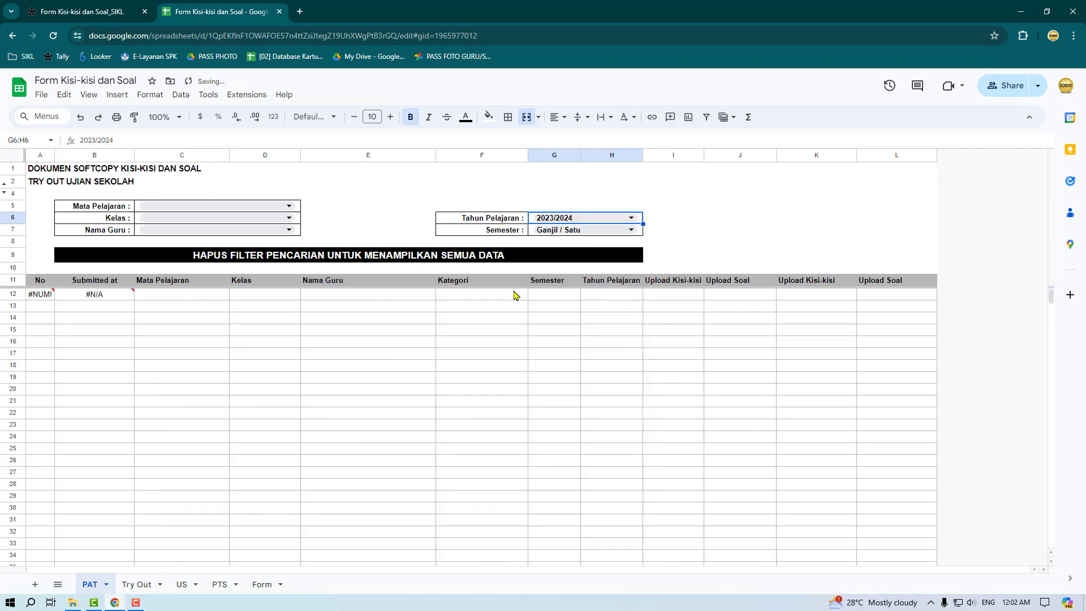
Step: Change the Semester filter to Genap / Dua
{"action": "left_click", "coordinate": [631, 230]}
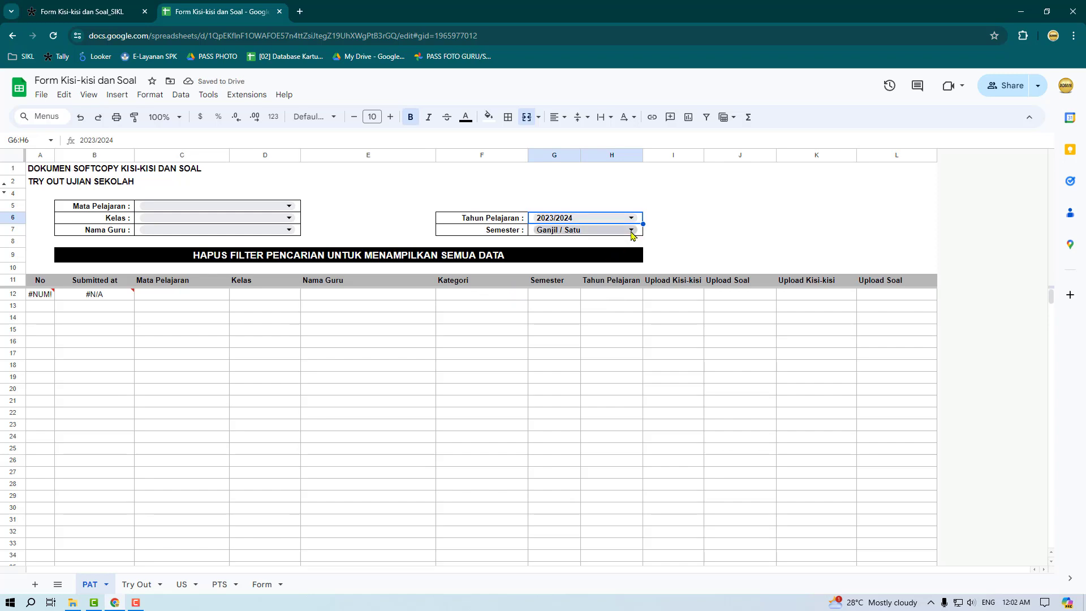
{"action": "left_click", "coordinate": [556, 265]}
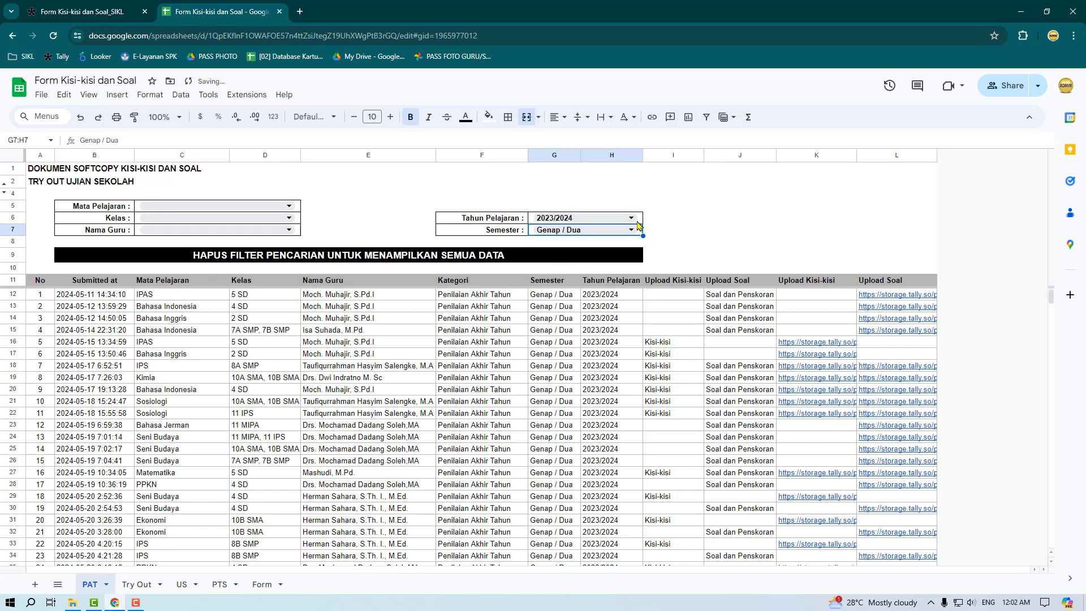
{"action": "left_click", "coordinate": [676, 231]}
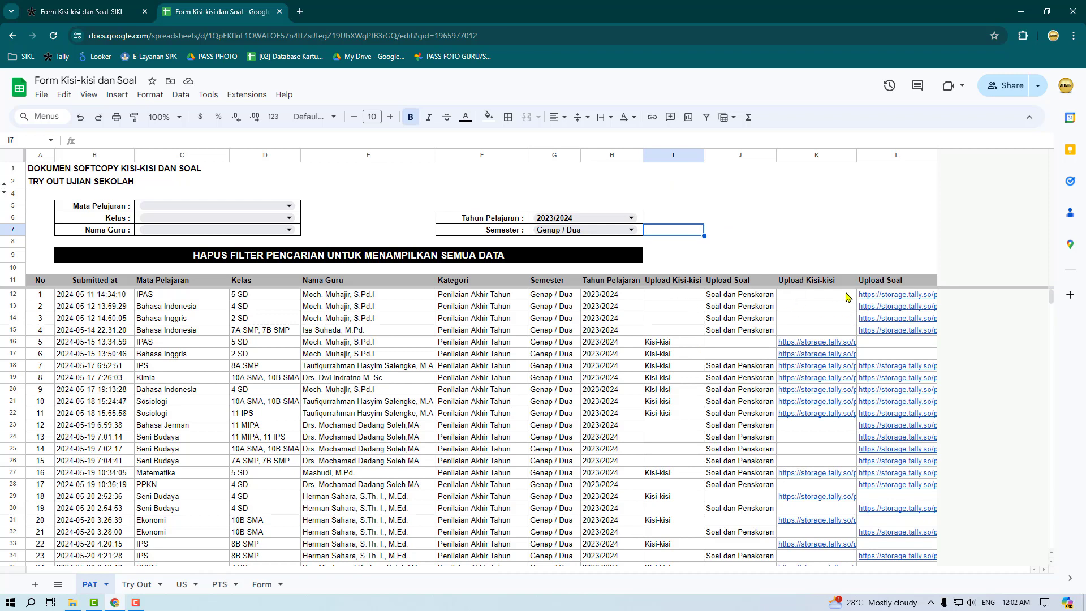
Step: Examine the Upload Kisi-kisi and Upload Soal columns and their file links throughout the filtered PAT records
{"action": "left_click", "coordinate": [665, 286]}
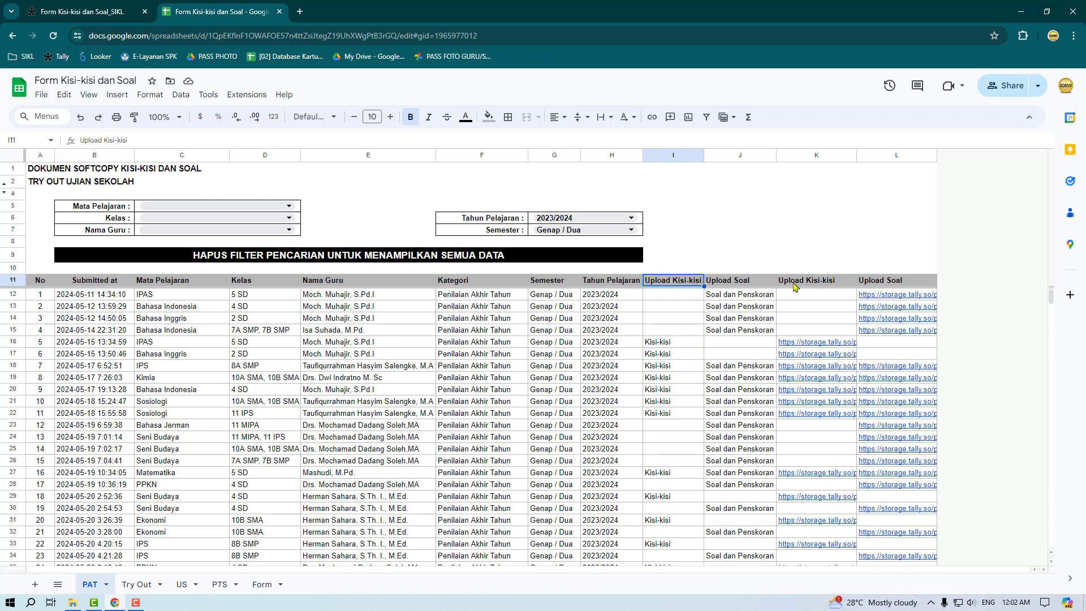
{"action": "left_click", "coordinate": [744, 297]}
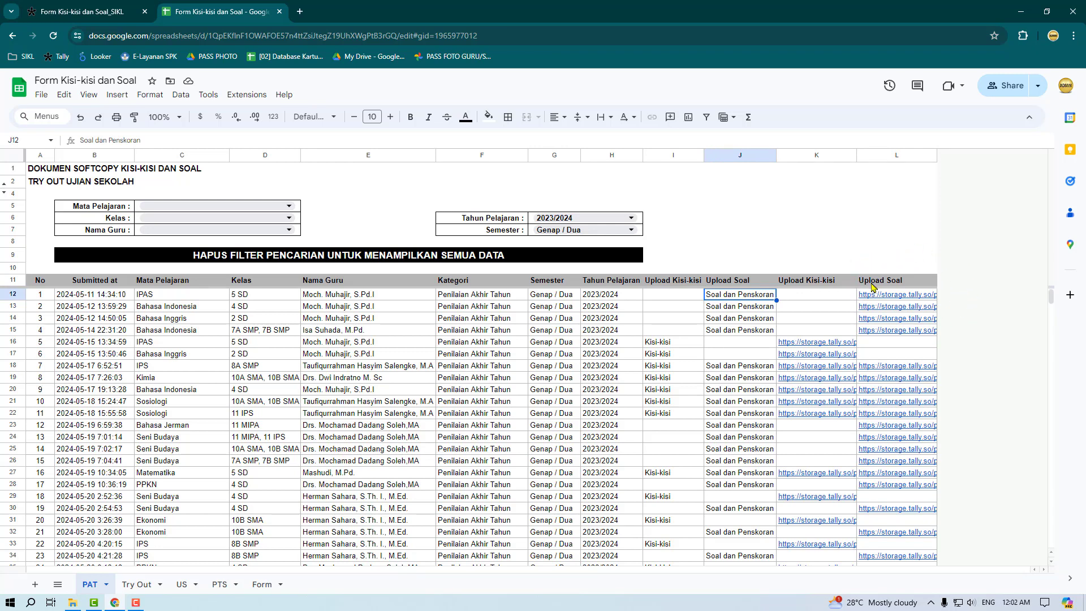
{"action": "mouse_move", "coordinate": [911, 300]}
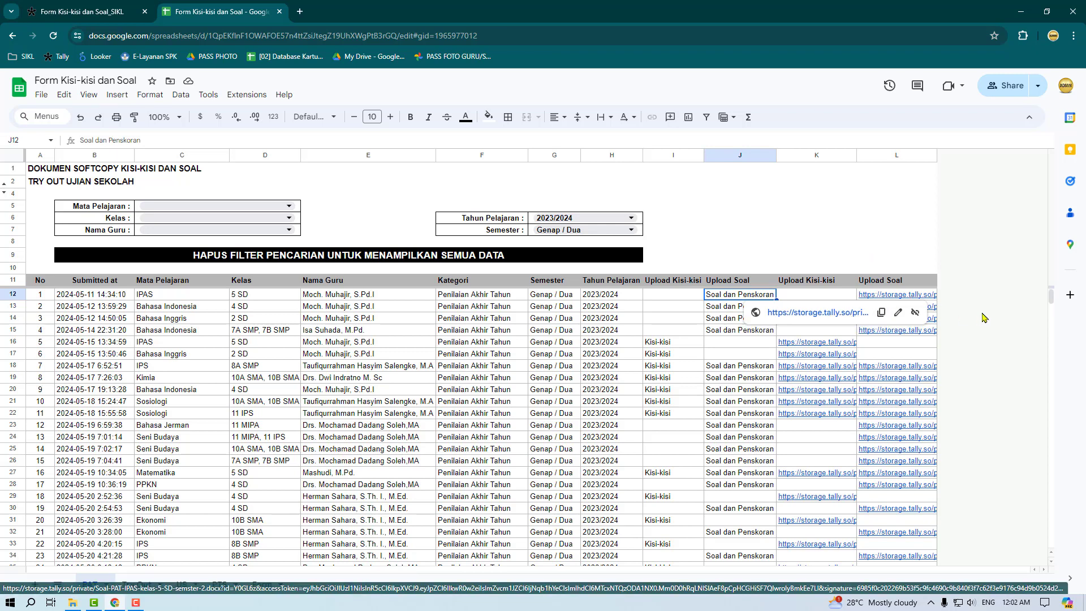
{"action": "left_click", "coordinate": [896, 294]}
{"action": "left_click", "coordinate": [897, 341]}
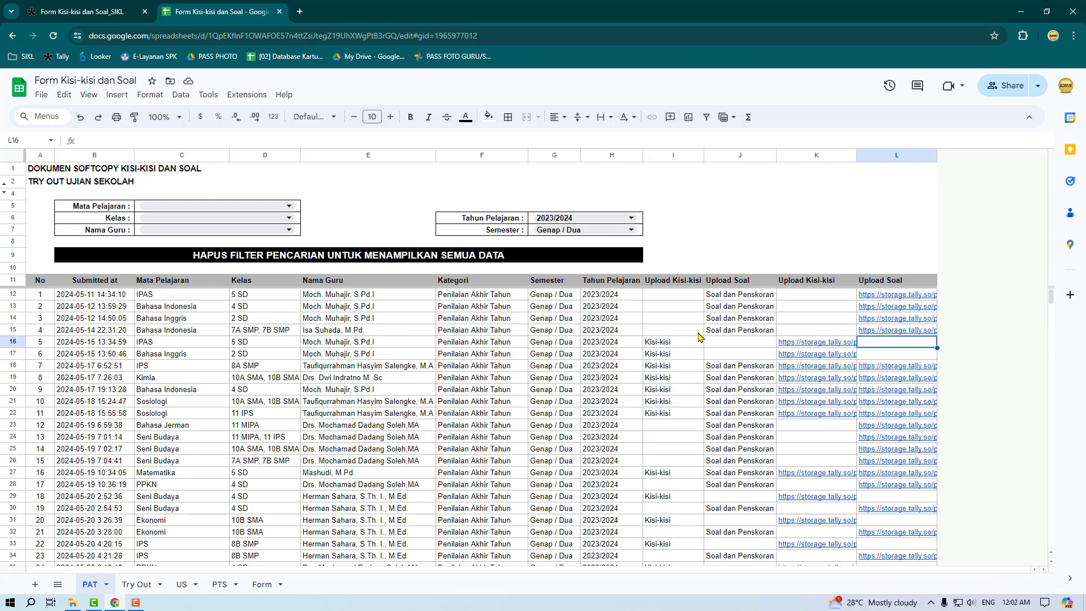
{"action": "scroll", "coordinate": [692, 391], "scroll_direction": "down", "scroll_amount": 2}
{"action": "left_click", "coordinate": [658, 419]}
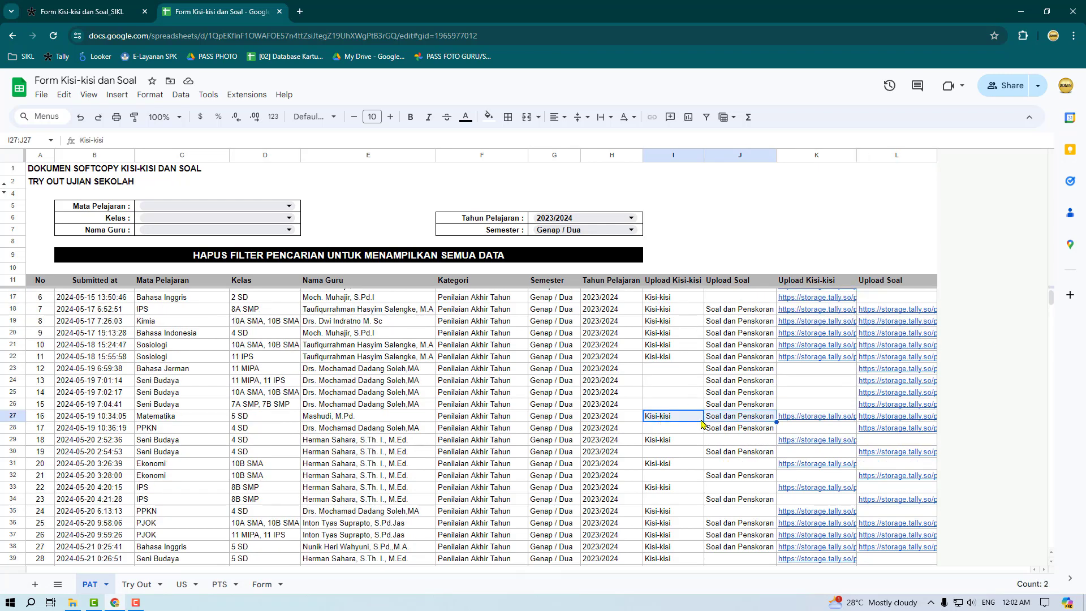
{"action": "left_click", "coordinate": [732, 422]}
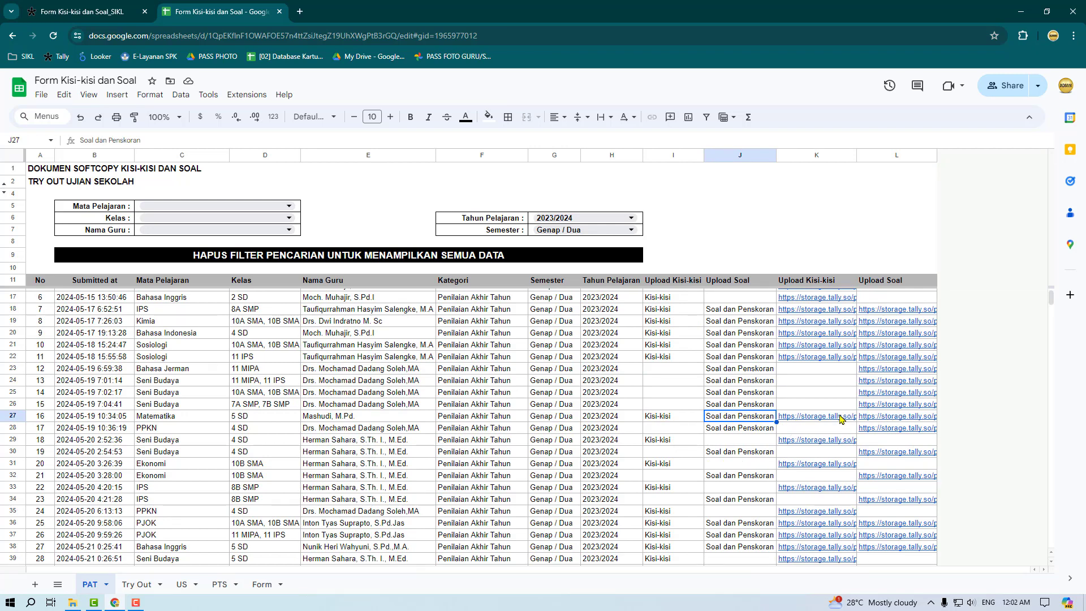
{"action": "mouse_move", "coordinate": [842, 419]}
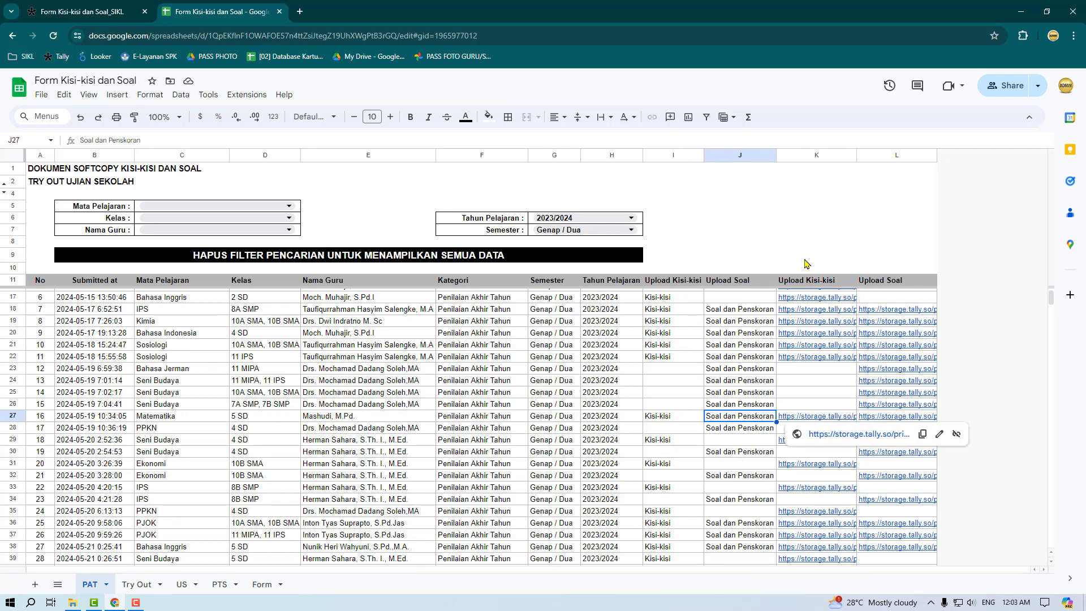
{"action": "left_click", "coordinate": [899, 333]}
{"action": "scroll", "coordinate": [490, 431], "scroll_direction": "up", "scroll_amount": 2}
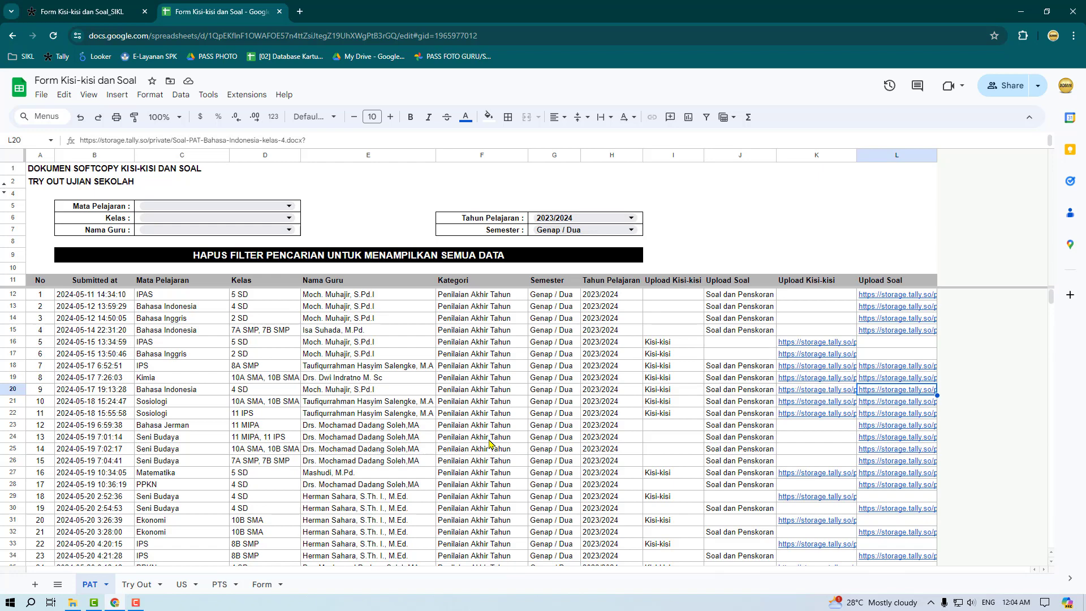
{"action": "scroll", "coordinate": [491, 430], "scroll_direction": "down", "scroll_amount": 3}
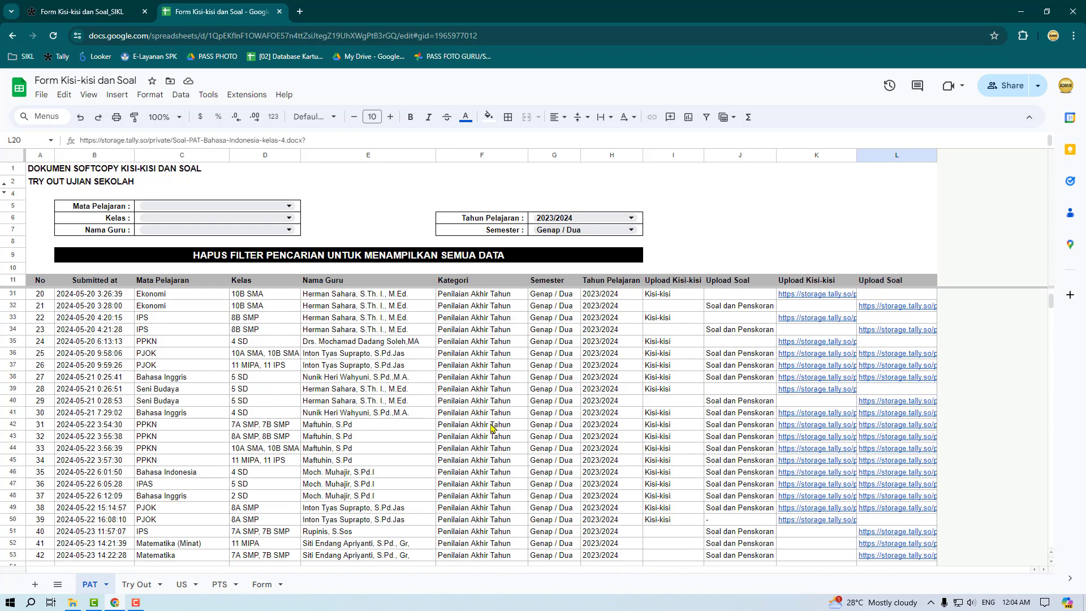
{"action": "scroll", "coordinate": [491, 428], "scroll_direction": "up", "scroll_amount": 3}
{"action": "scroll", "coordinate": [491, 428], "scroll_direction": "down", "scroll_amount": 3}
{"action": "scroll", "coordinate": [491, 428], "scroll_direction": "up", "scroll_amount": 3}
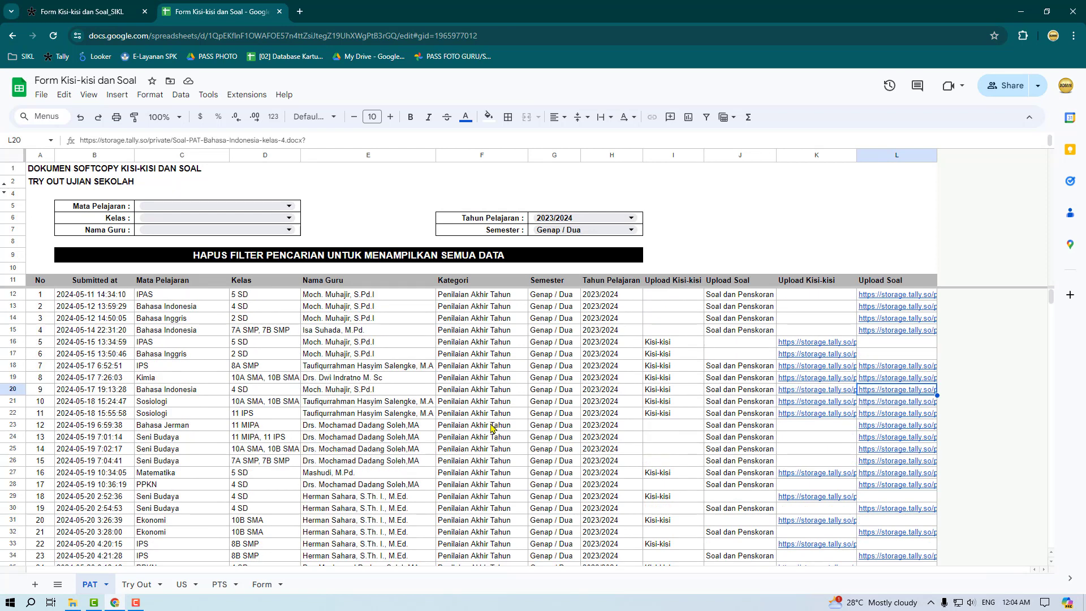